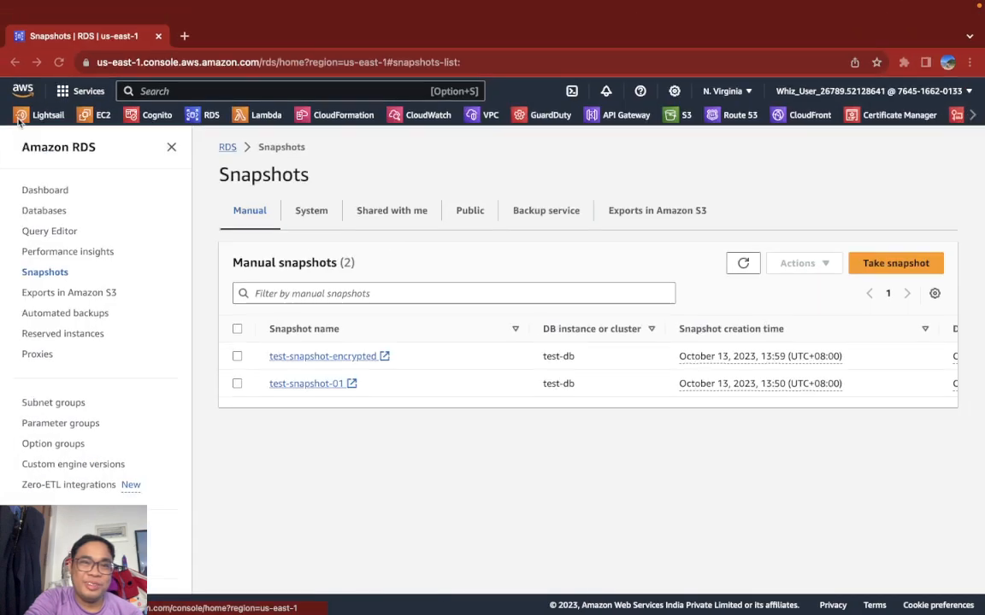
Step: Examine the creation time, status, engine and storage details of the manual snapshots
scroll(472, 370, "right", 10)
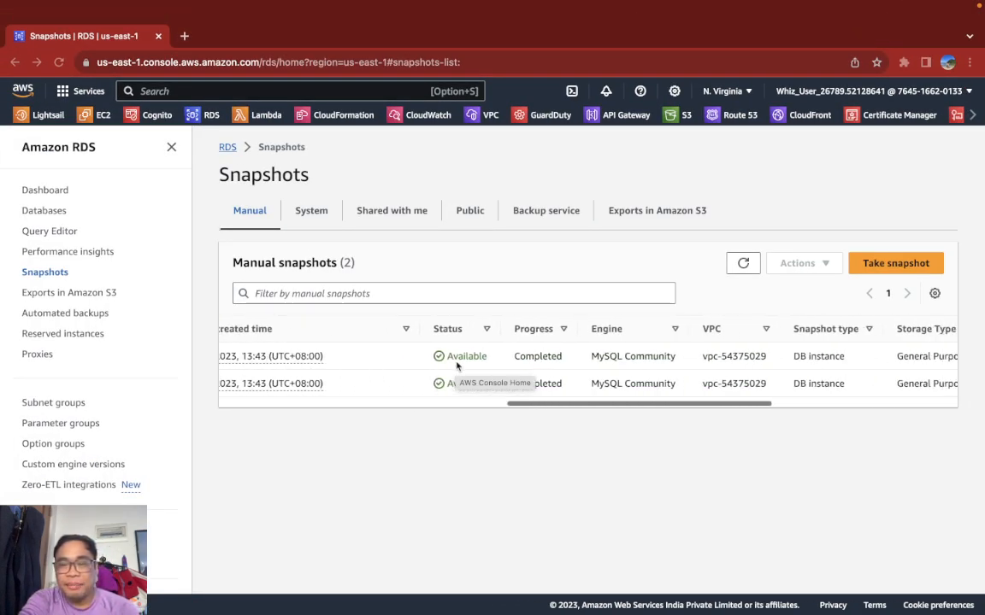
scroll(608, 379, "left", 10)
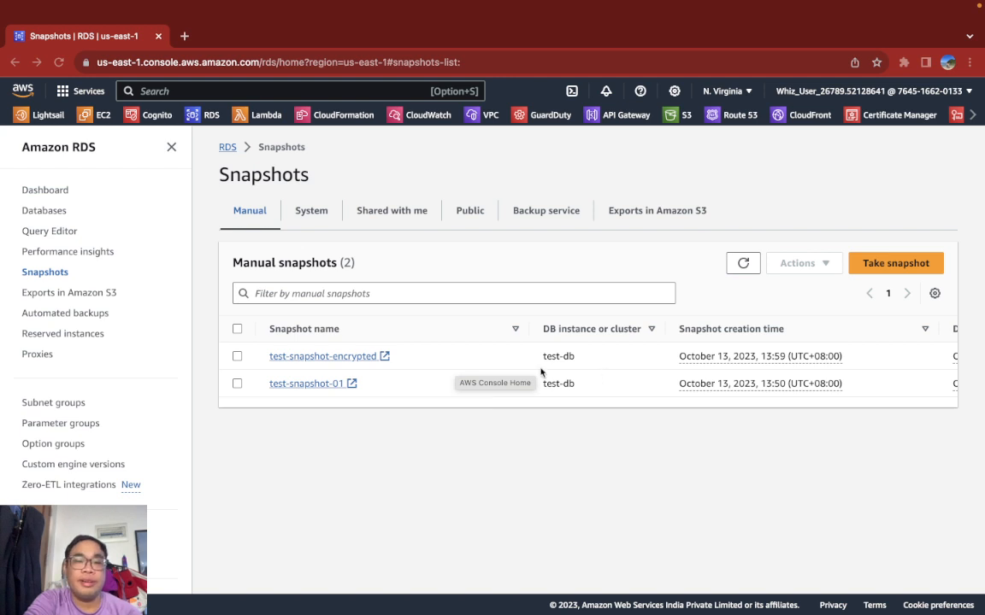
scroll(612, 367, "right", 8)
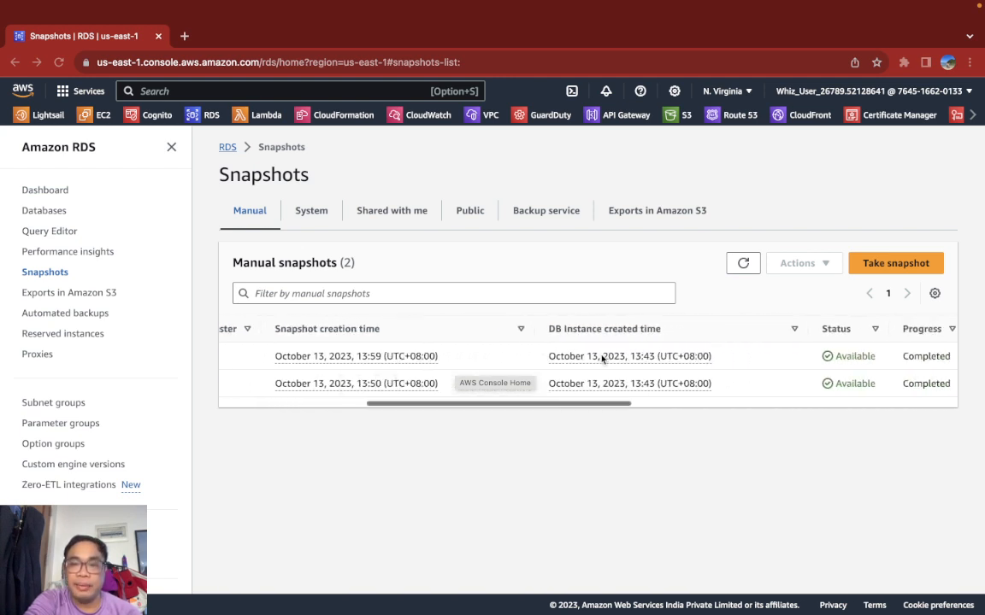
scroll(601, 359, "right", 5)
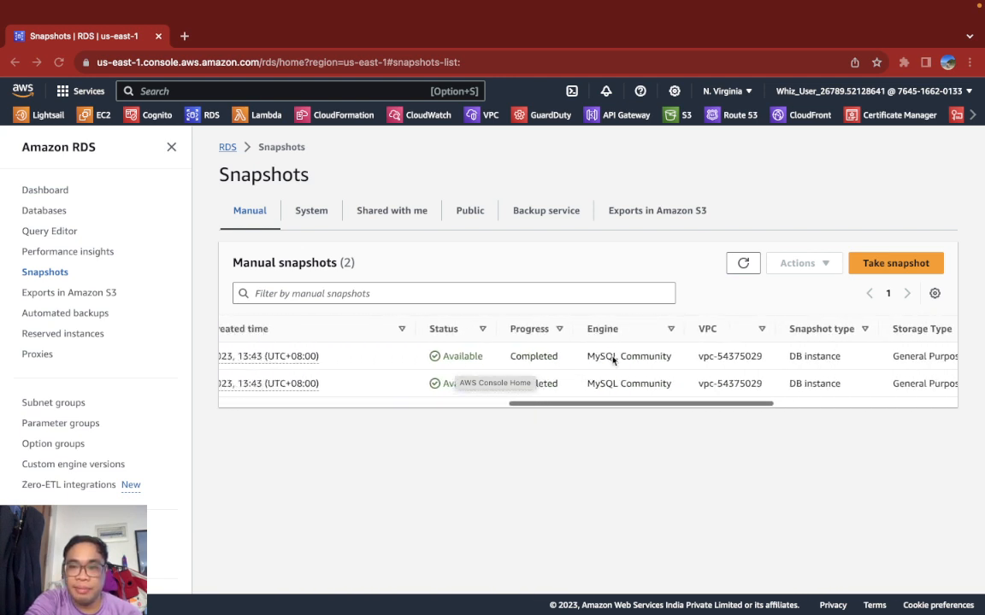
scroll(600, 359, "left", 10)
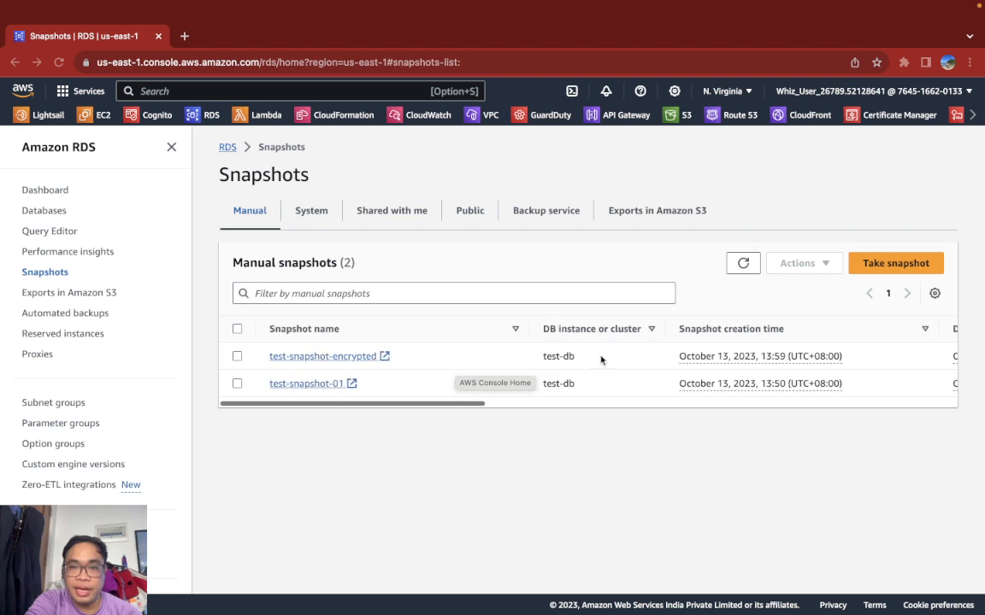
Step: Select the manual snapshot test-snapshot-encrypted and start restoring it
left_click(237, 338)
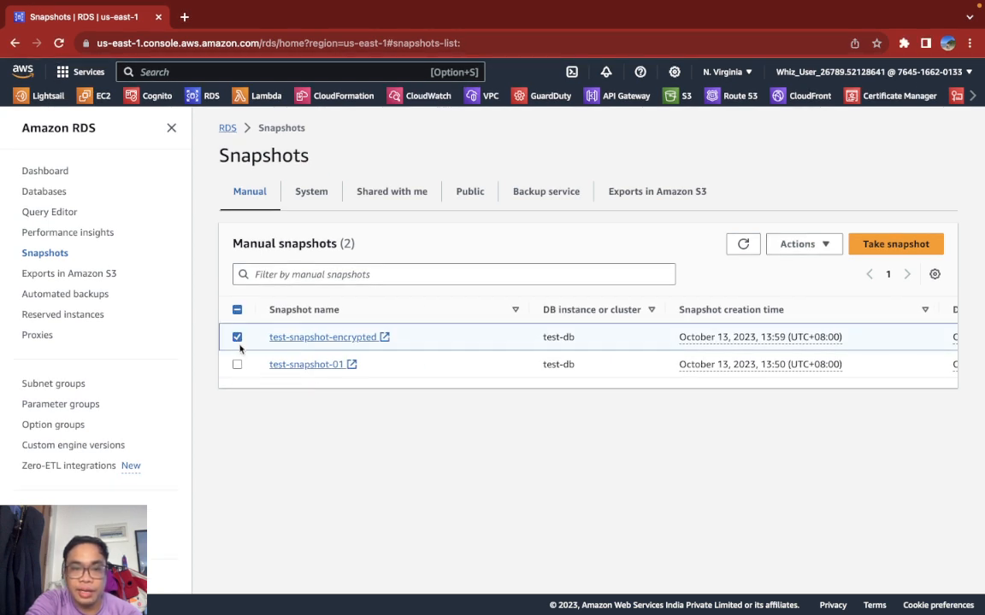
left_click(237, 339)
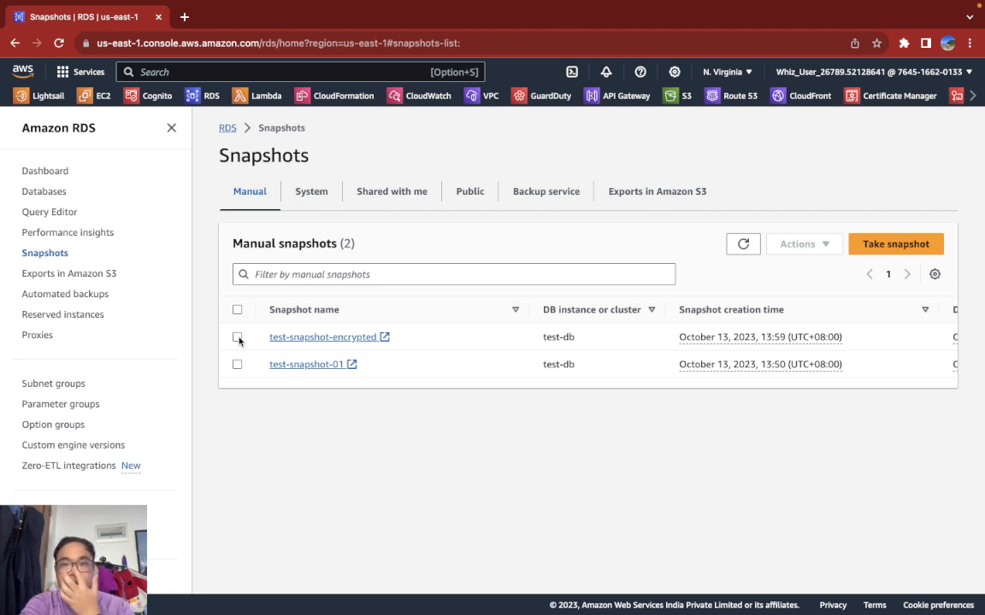
left_click(238, 339)
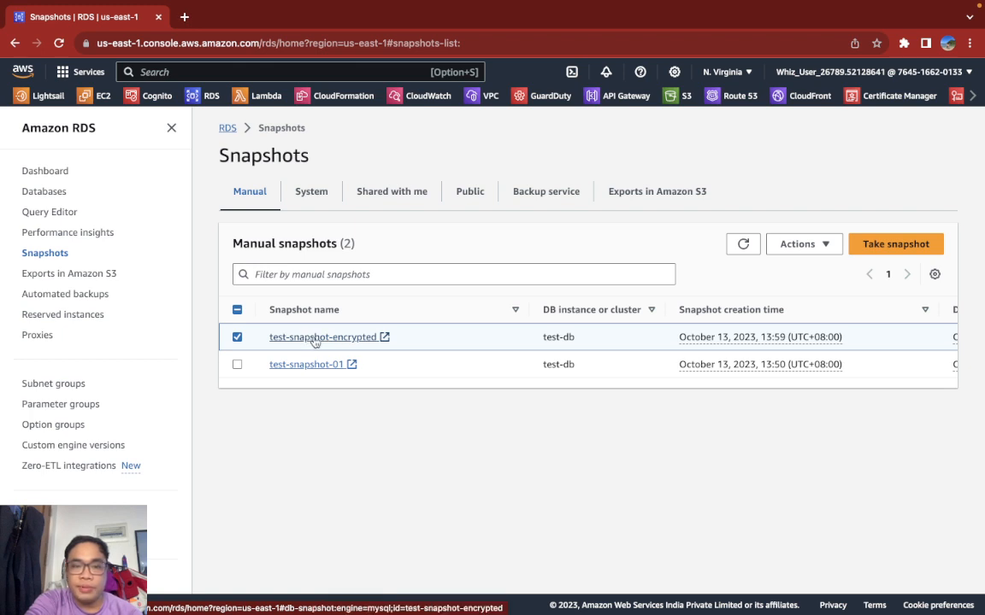
left_click(238, 339)
left_click(237, 339)
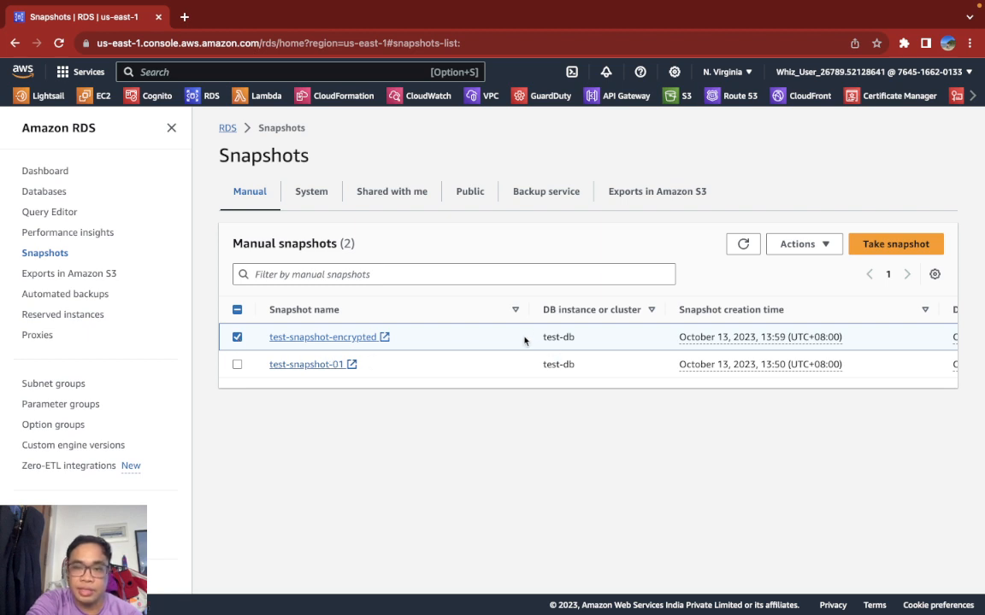
scroll(519, 341, "right", 3)
scroll(515, 341, "right", 10)
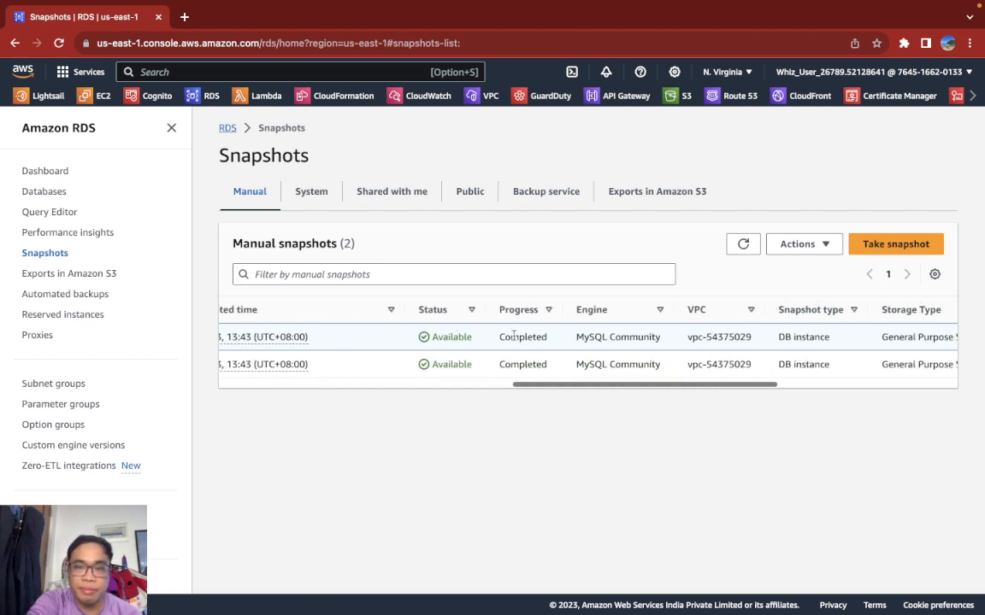
scroll(515, 341, "left", 6)
scroll(509, 340, "left", 5)
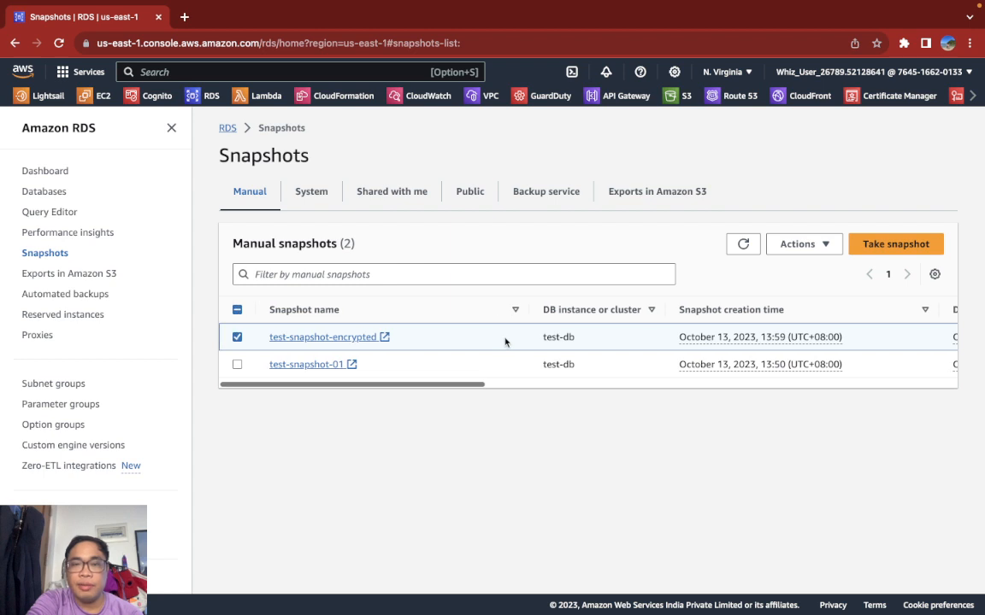
left_click(795, 245)
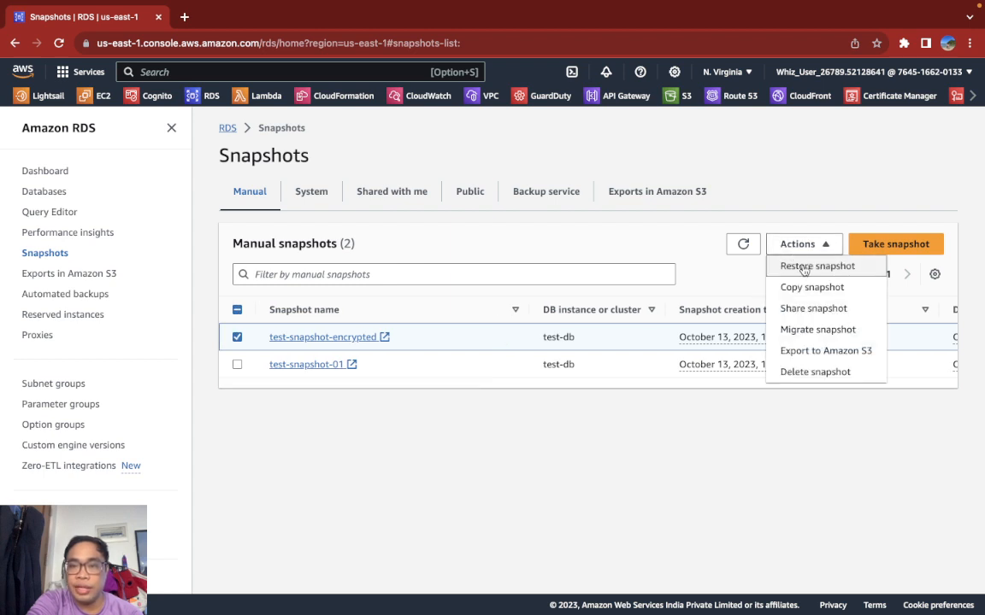
left_click(804, 269)
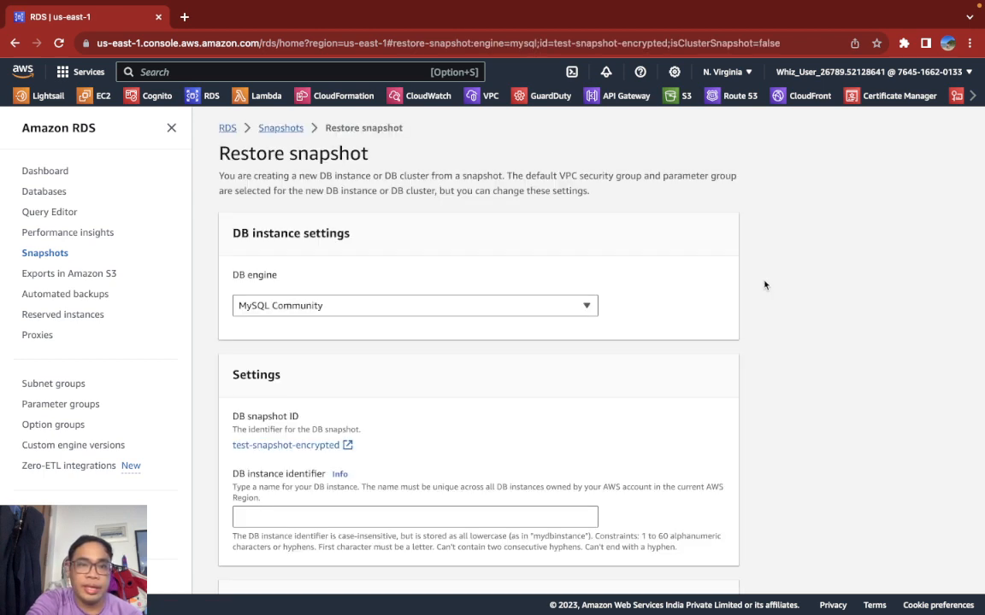
Step: Look through the restore form's engine, availability, instance, storage and connectivity sections
scroll(708, 286, "down", 2)
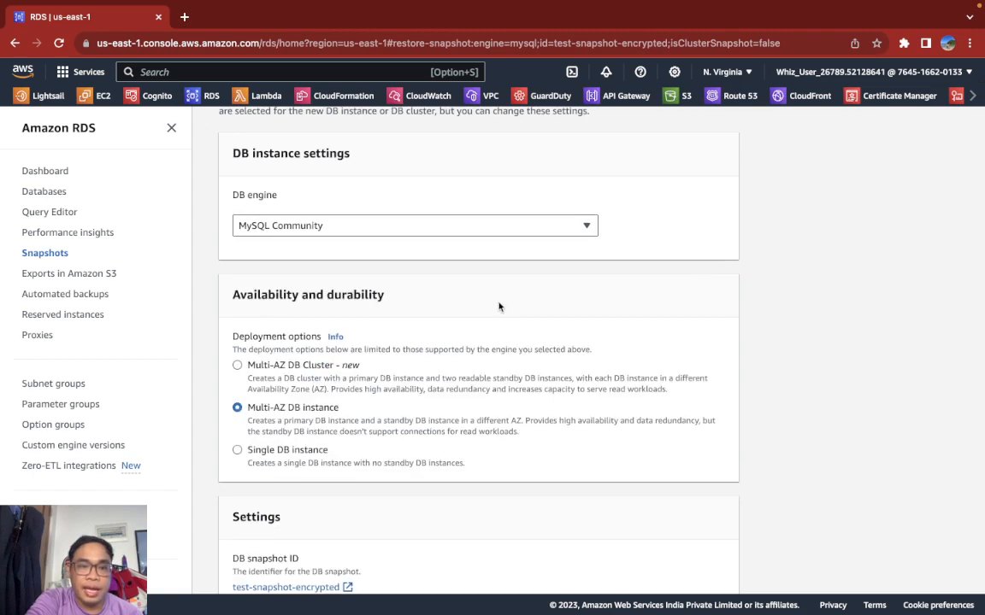
scroll(501, 301, "down", 1)
scroll(496, 305, "up", 3)
scroll(485, 295, "down", 8)
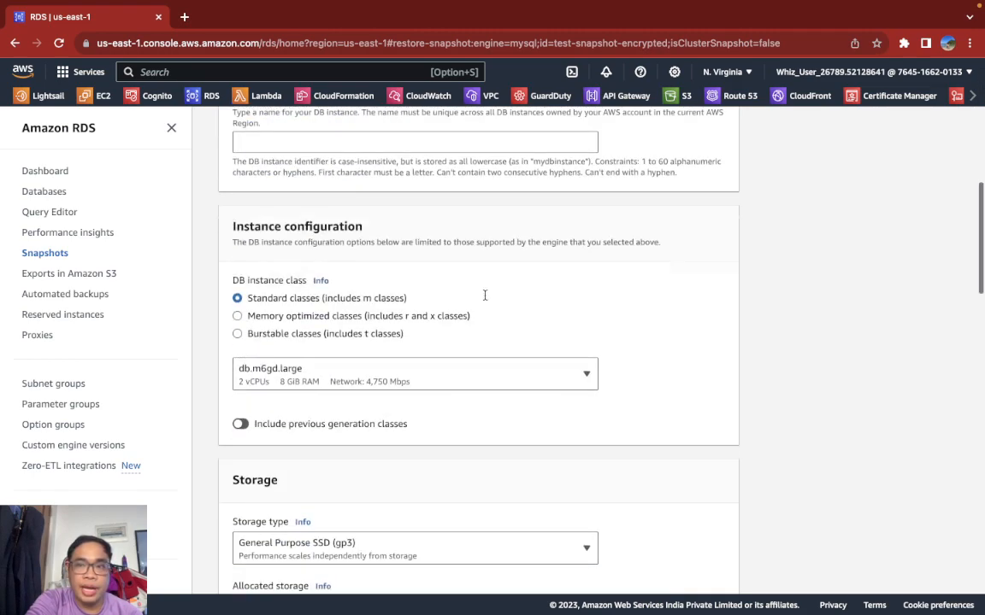
scroll(485, 295, "down", 15)
scroll(487, 298, "up", 8)
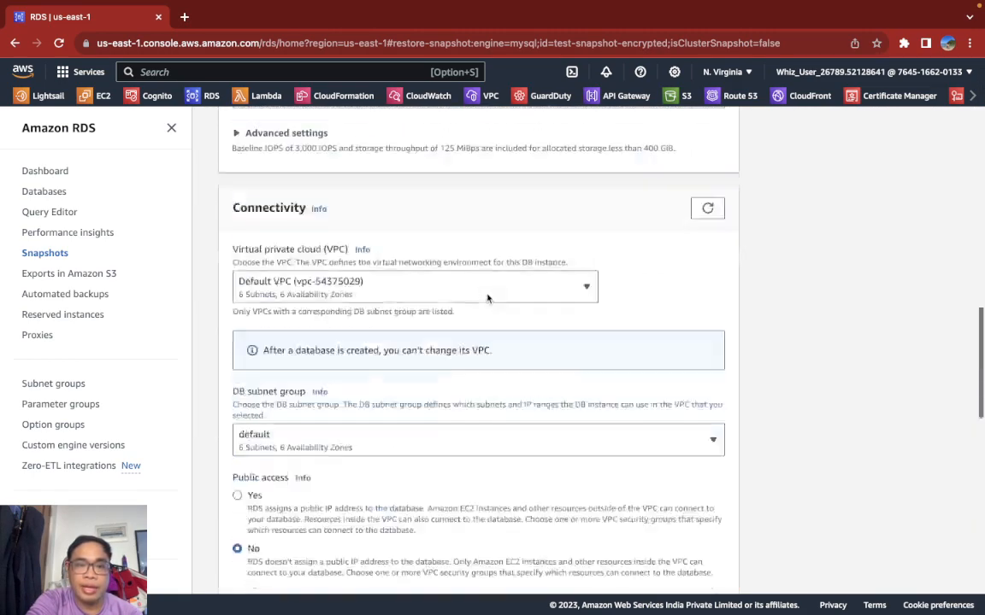
scroll(487, 297, "up", 15)
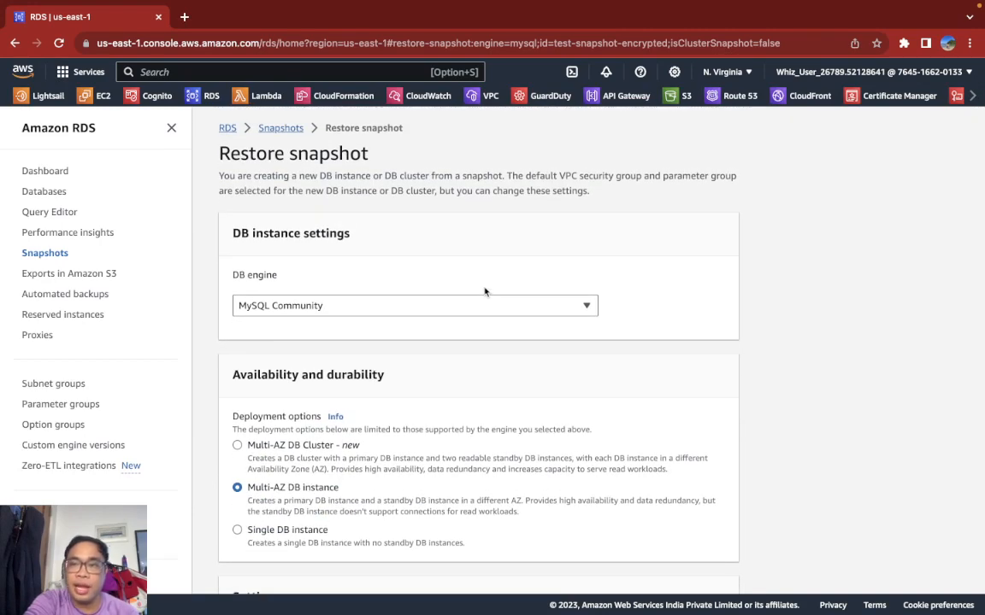
scroll(620, 328, "down", 5)
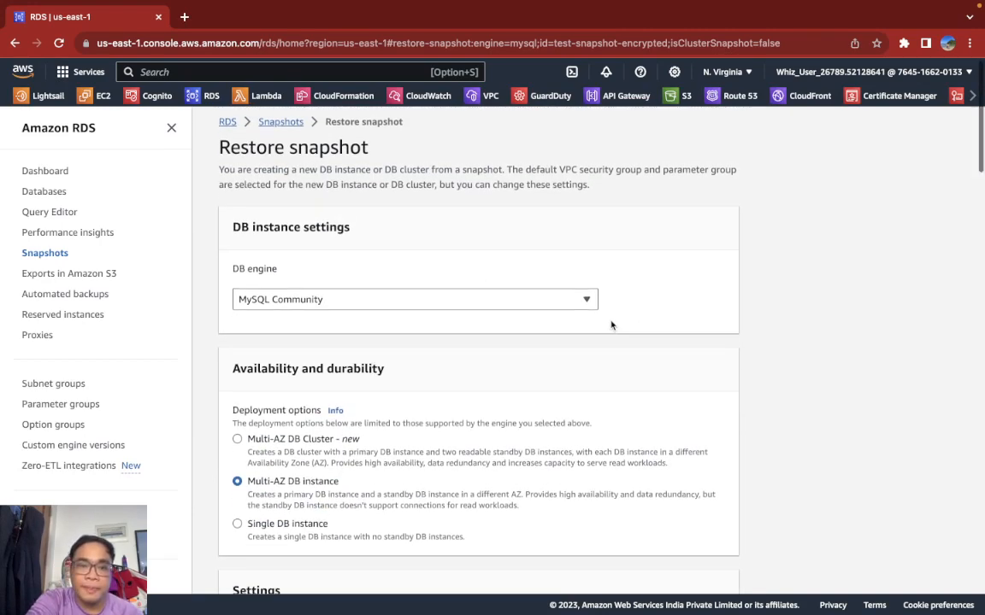
scroll(609, 325, "down", 9)
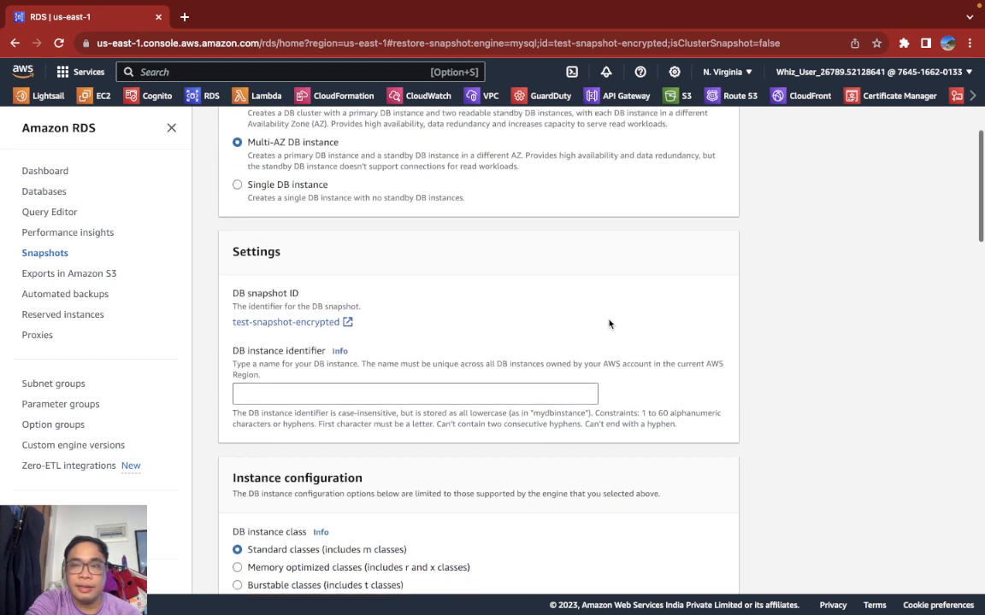
scroll(608, 324, "up", 13)
scroll(609, 324, "up", 1)
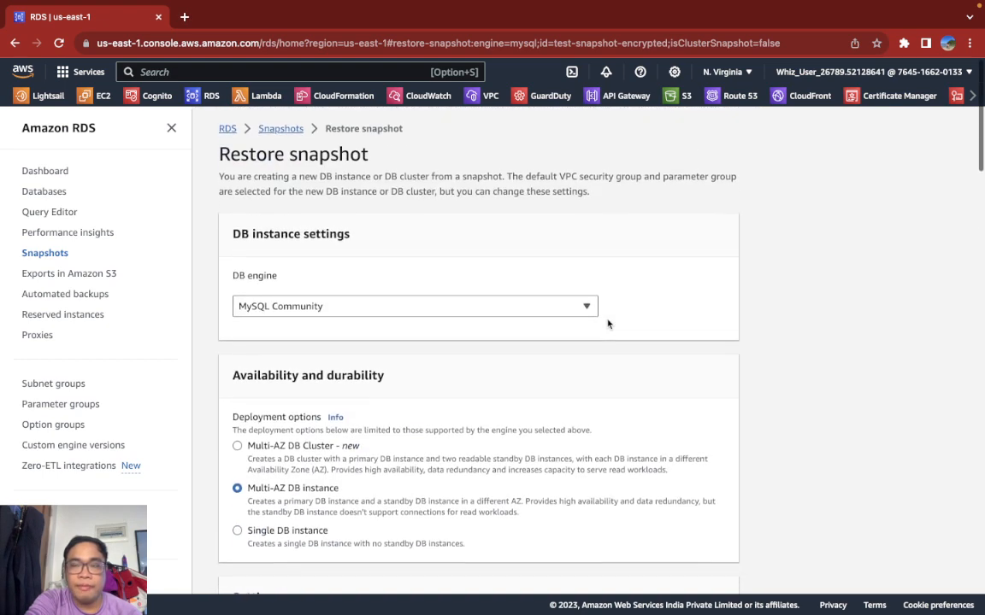
Step: Choose Single DB instance as the deployment option for the restored database
scroll(608, 323, "down", 3)
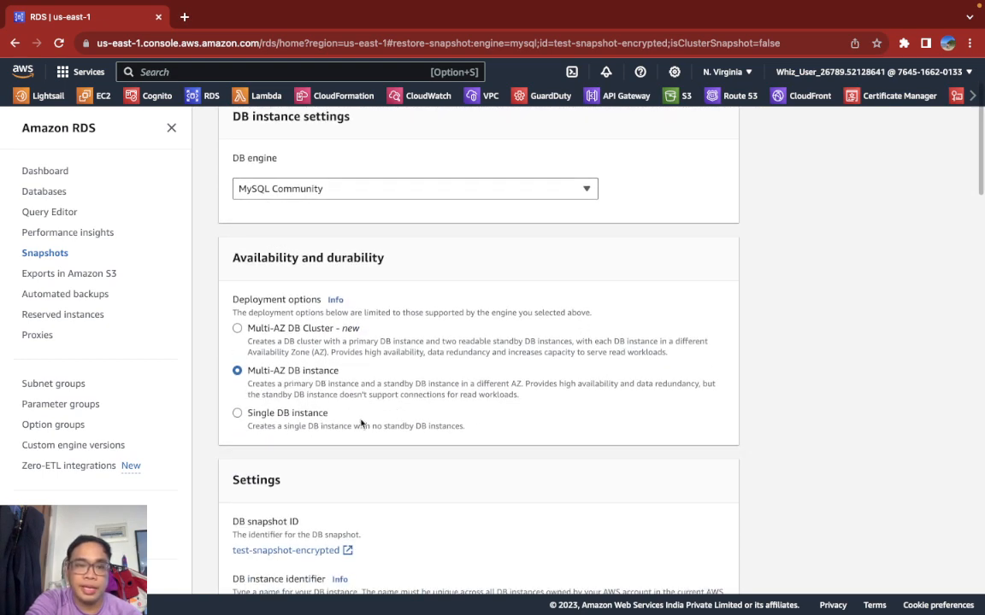
left_click(284, 418)
scroll(637, 445, "down", 2)
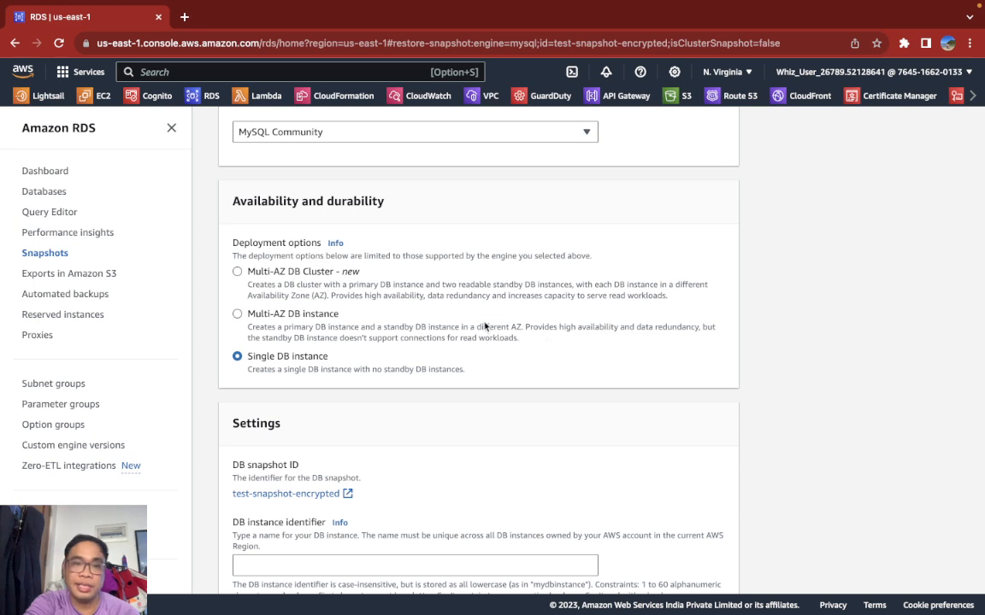
Step: Enter test-db-encryption as the DB instance identifier
scroll(479, 320, "down", 3)
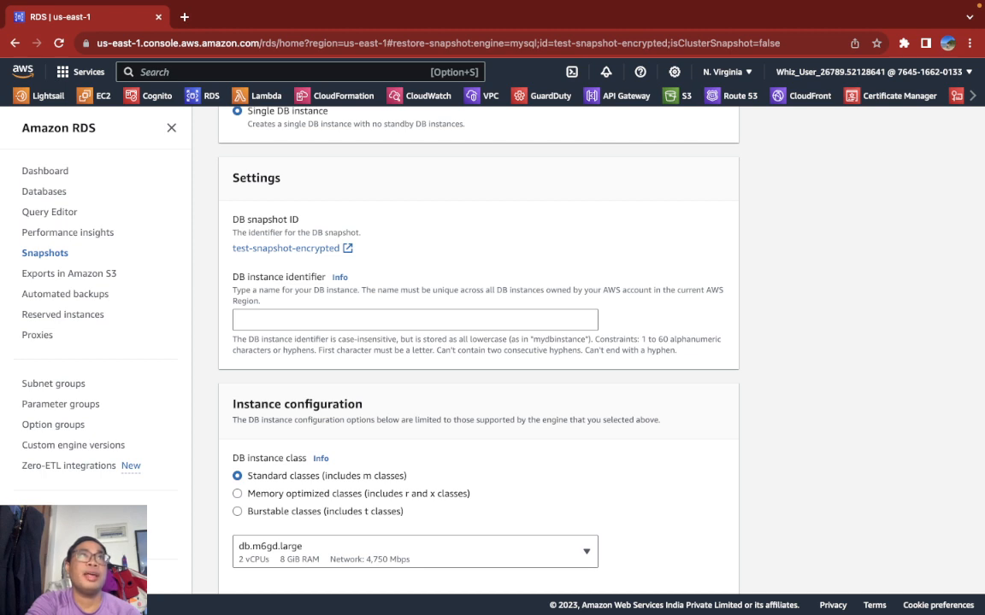
left_click(313, 314)
type("test-")
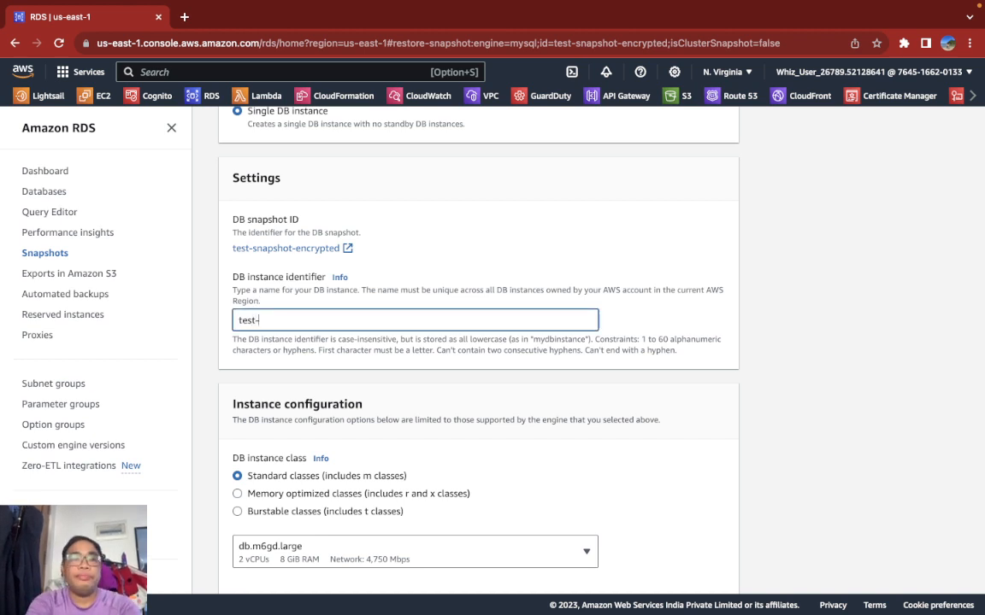
type("db-encryption")
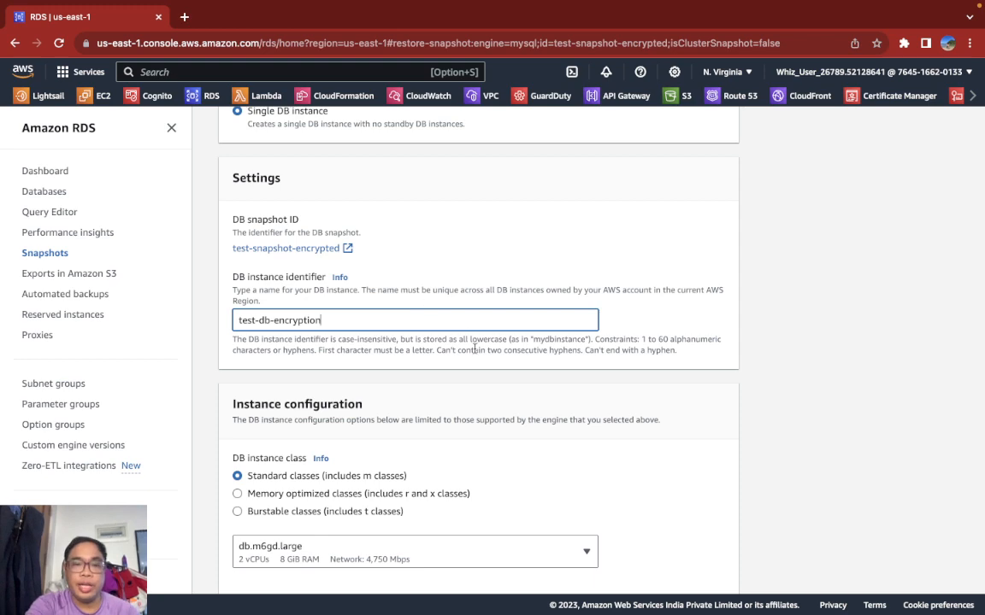
Step: Set the DB instance class to Burstable classes and keep the db.t3.micro size
scroll(474, 349, "down", 3)
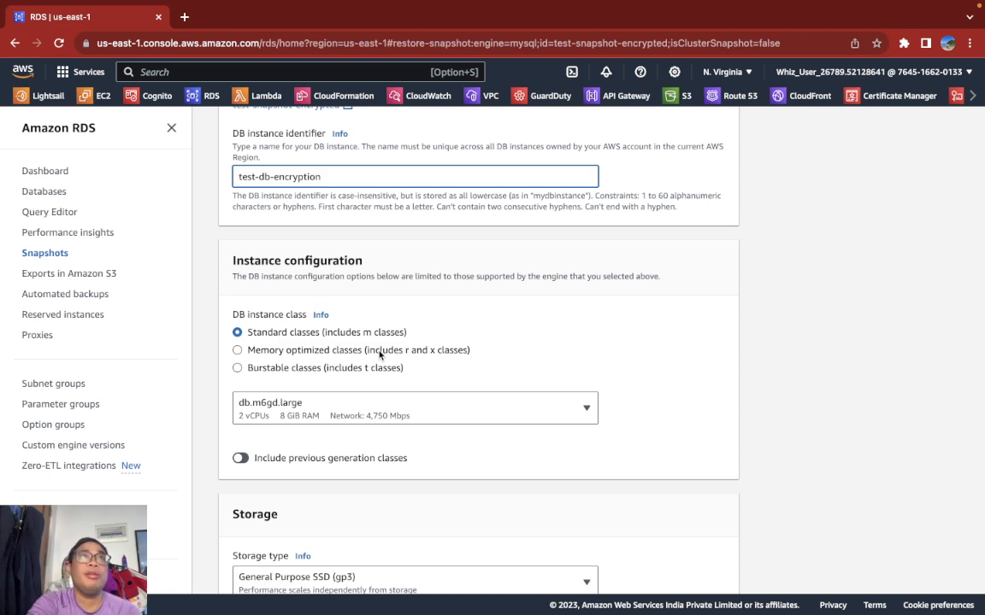
left_click(358, 369)
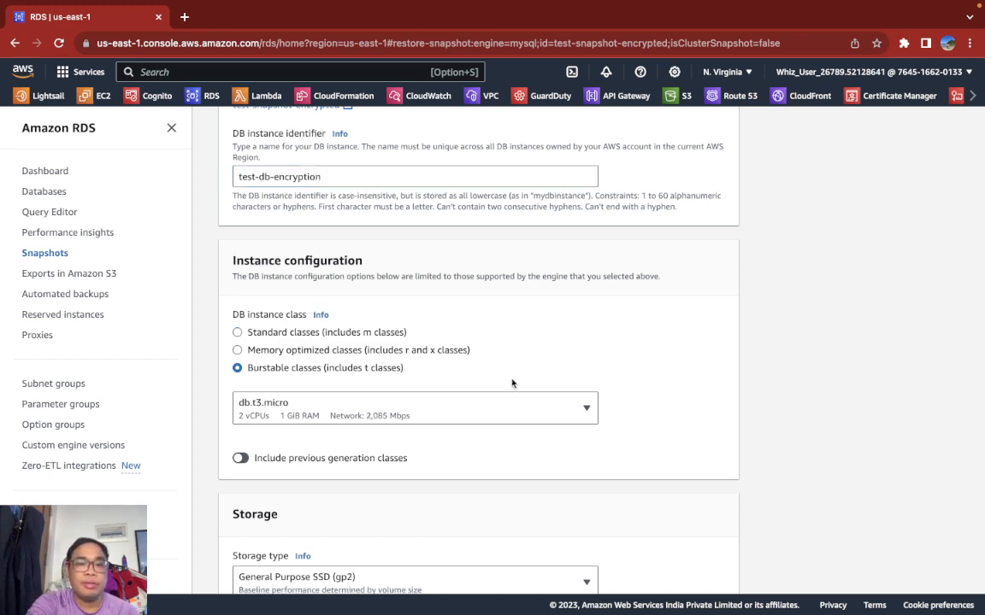
scroll(508, 377, "down", 1)
left_click(492, 377)
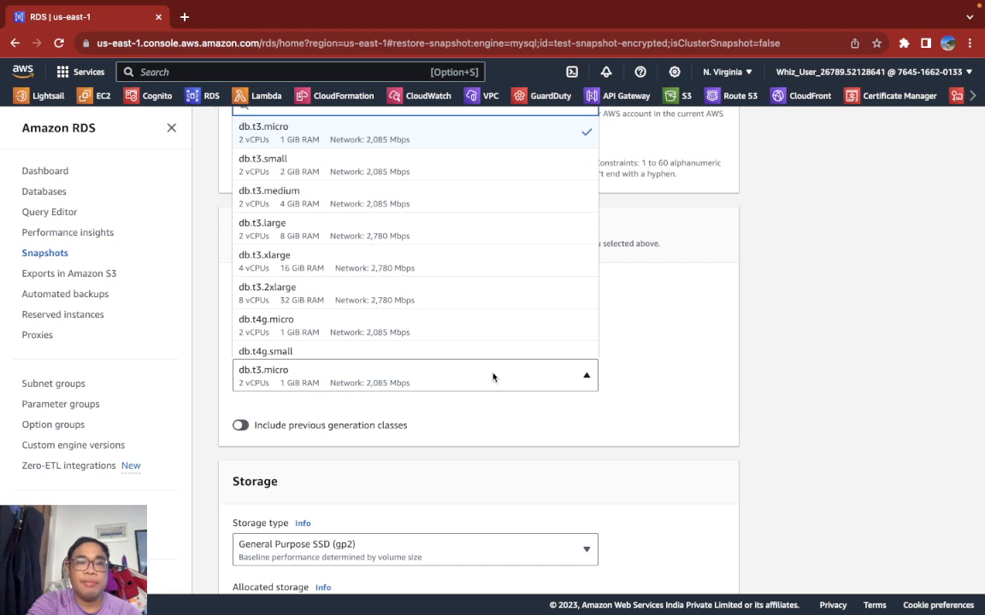
left_click(492, 377)
Step: Check the storage, connectivity and encryption settings, keep them as preset, and submit the DB instance restore
scroll(666, 371, "down", 5)
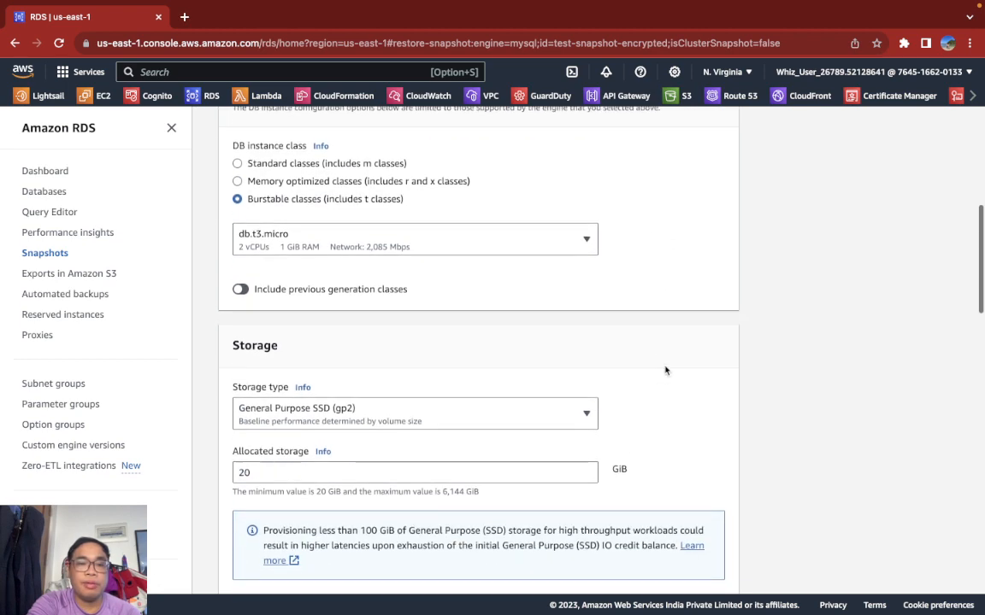
scroll(664, 373, "down", 2)
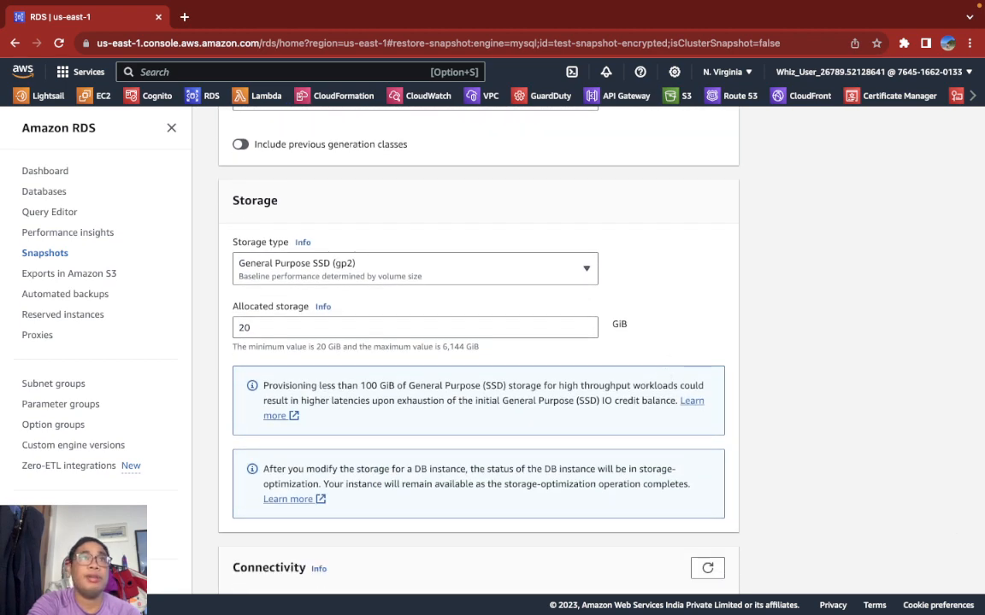
scroll(736, 483, "down", 10)
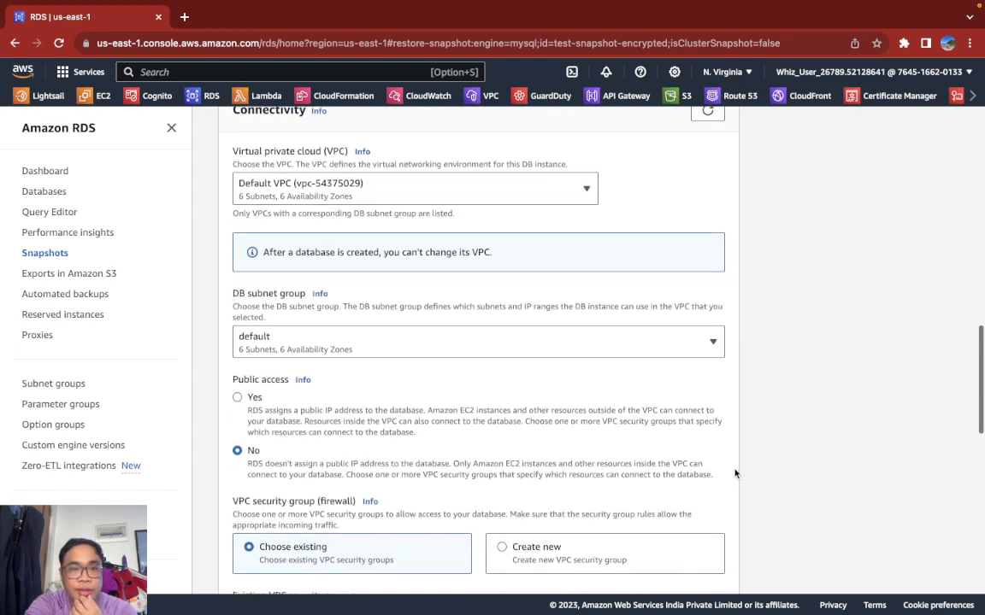
scroll(734, 475, "down", 8)
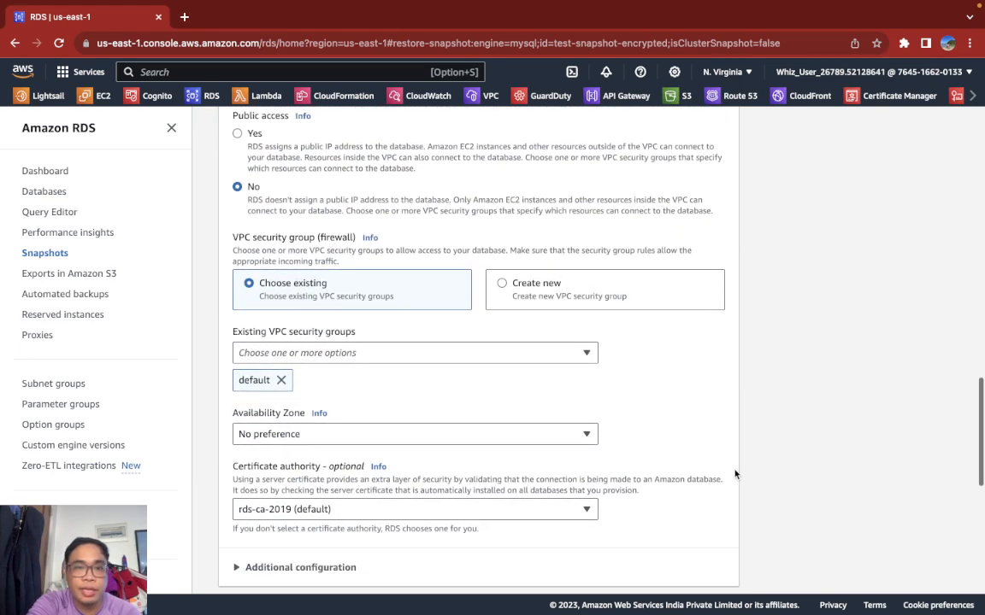
scroll(735, 474, "down", 7)
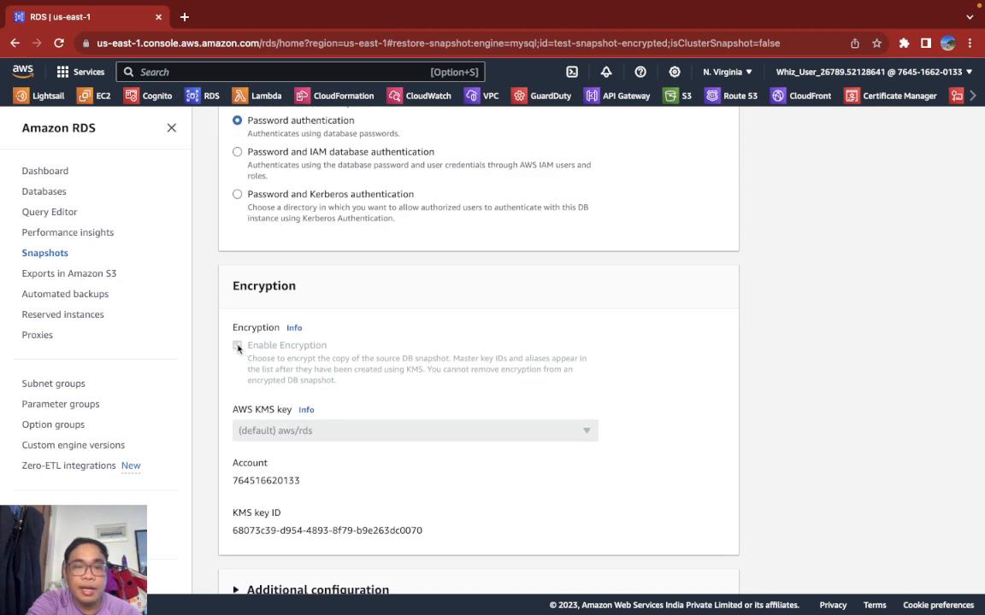
scroll(411, 398, "down", 1)
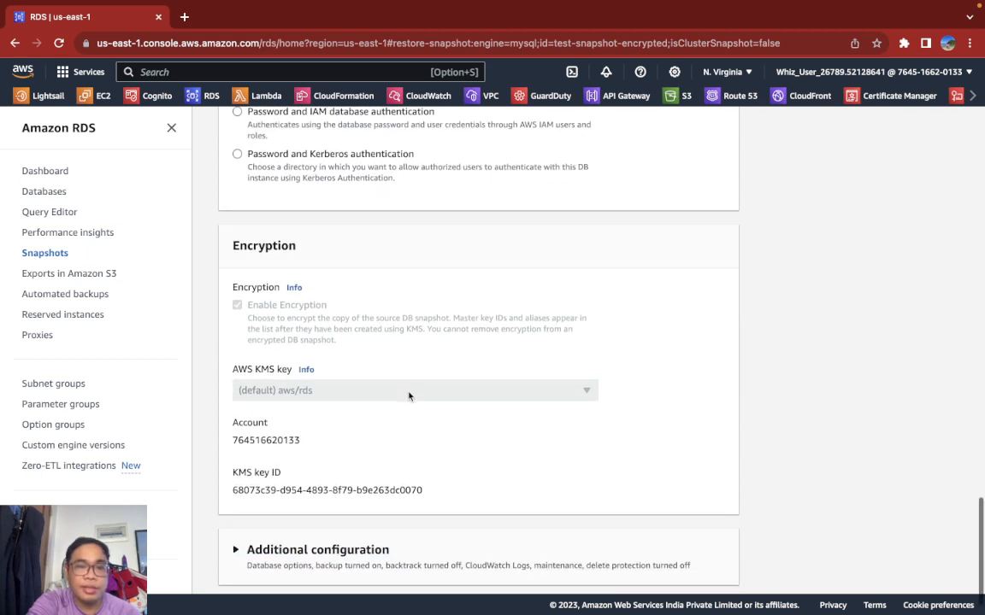
scroll(427, 385, "down", 1)
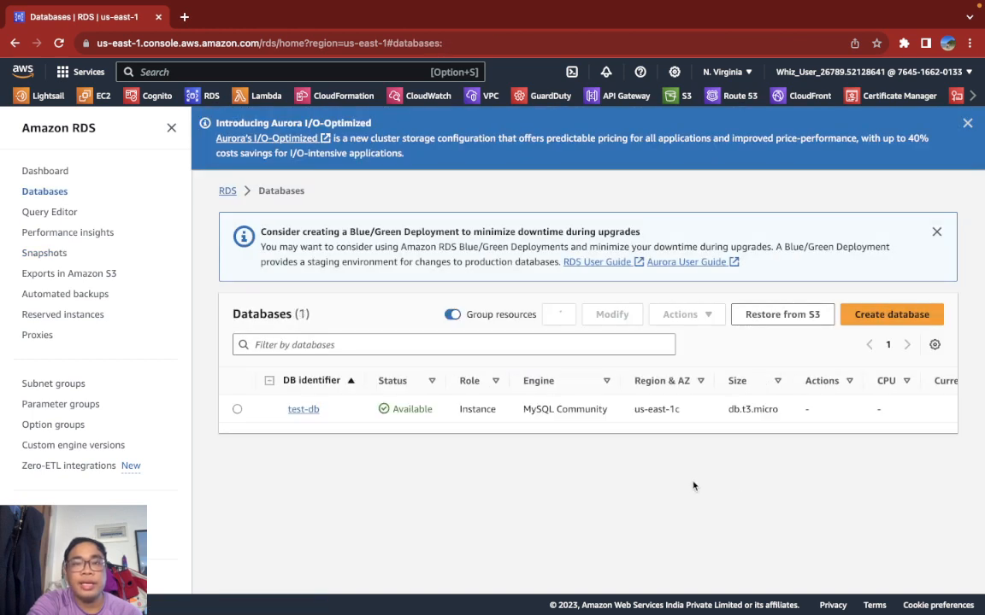
Step: Check the new instance in the database list and open test-db-encryption to examine its endpoint
scroll(684, 401, "right", 5)
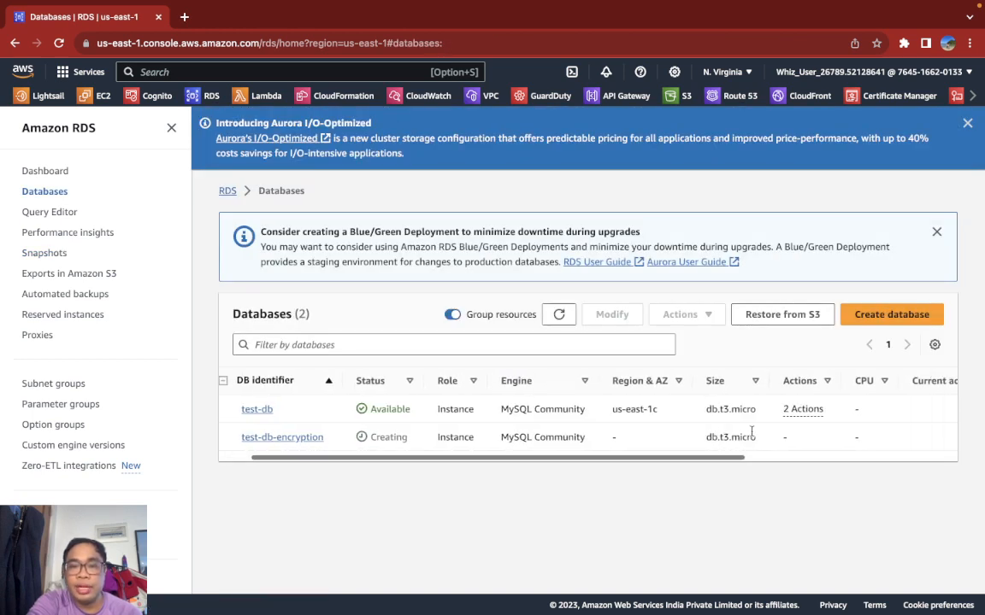
scroll(735, 438, "left", 5)
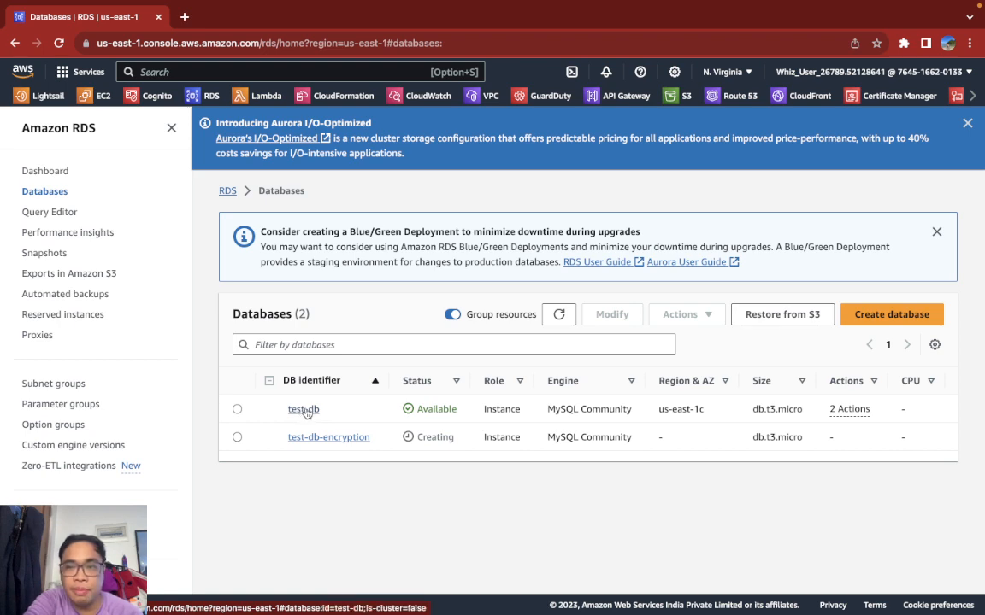
left_click(237, 437)
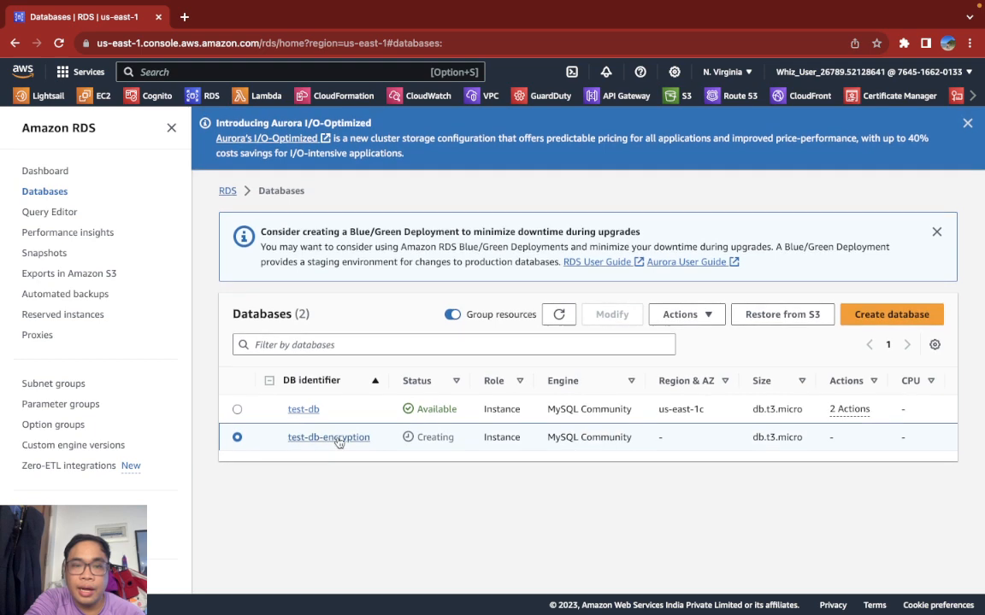
left_click(337, 438)
scroll(521, 465, "down", 3)
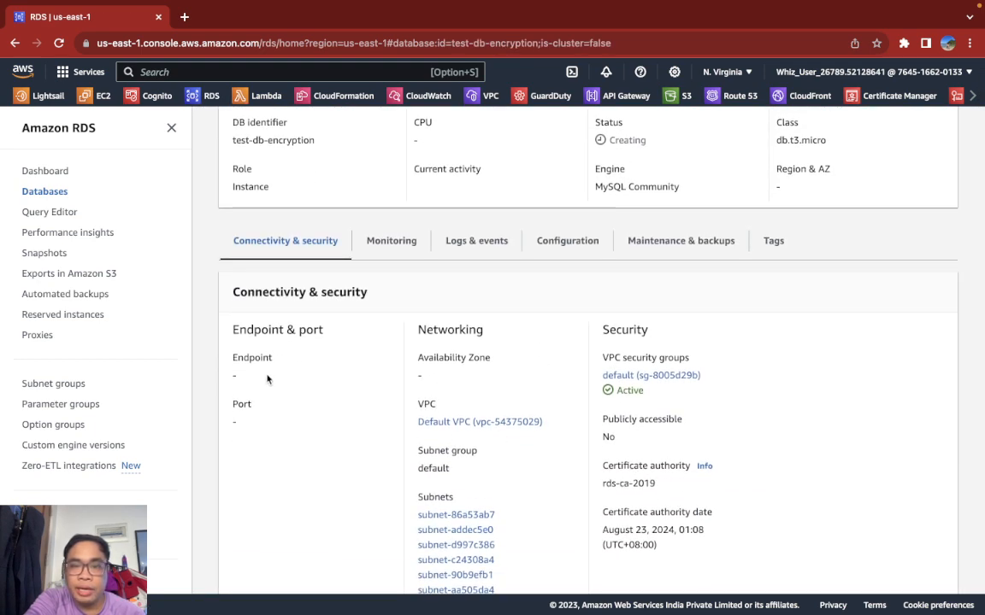
left_click_drag(267, 380, 242, 375)
scroll(246, 382, "up", 3)
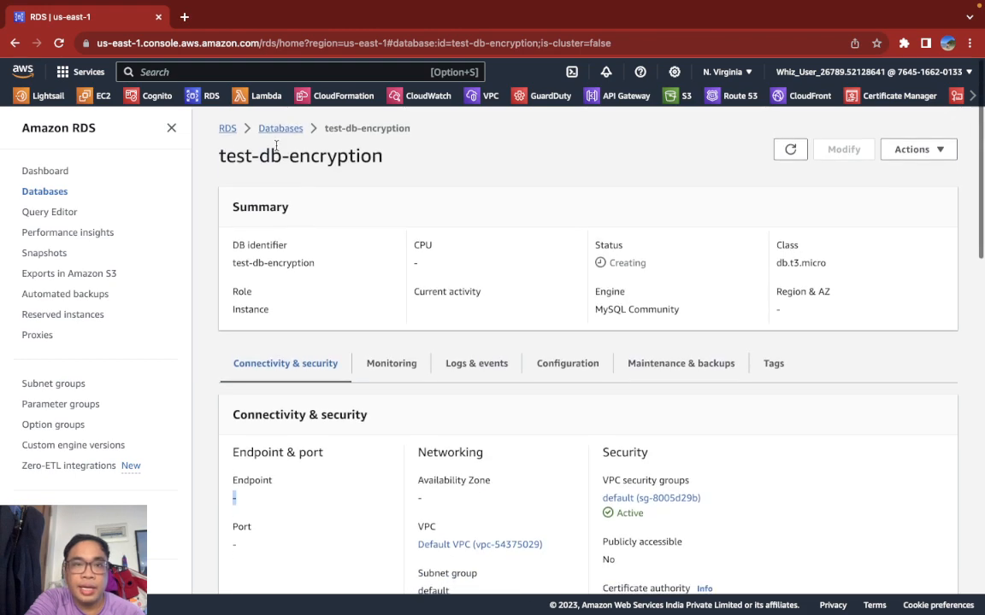
Step: Return to the database list and open test-db to view its endpoint and port for comparison
left_click(278, 129)
left_click(301, 411)
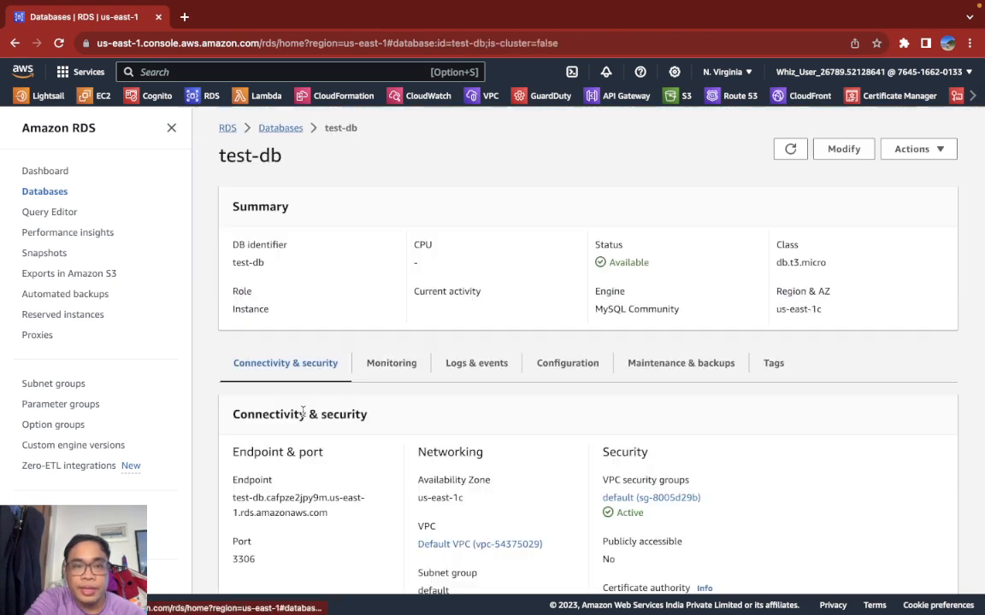
scroll(308, 415, "down", 2)
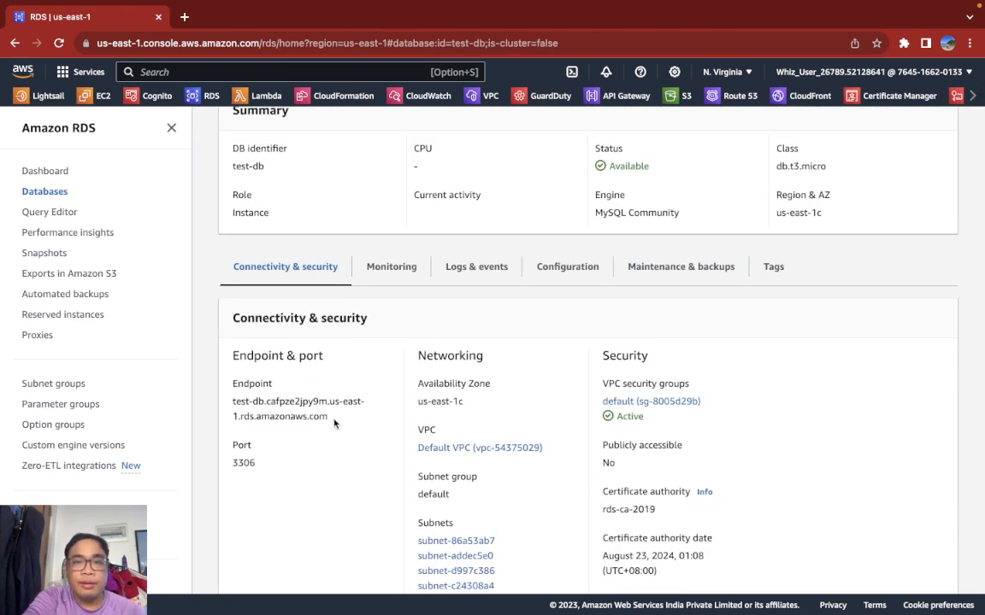
scroll(332, 416, "up", 2)
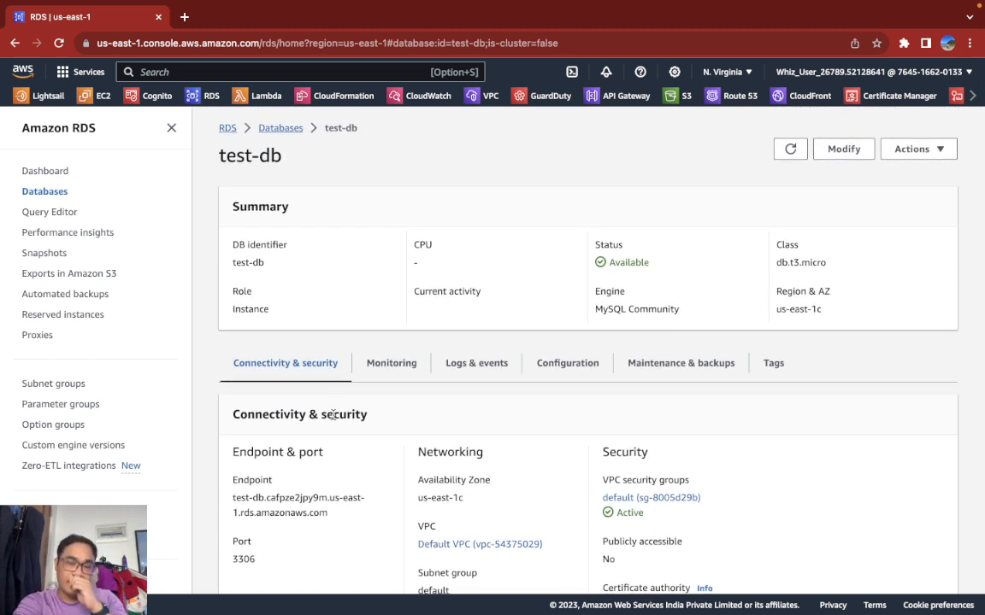
Step: Go back to the database list, reopen test-db and highlight its endpoint address in the Connectivity & security details
left_click(281, 128)
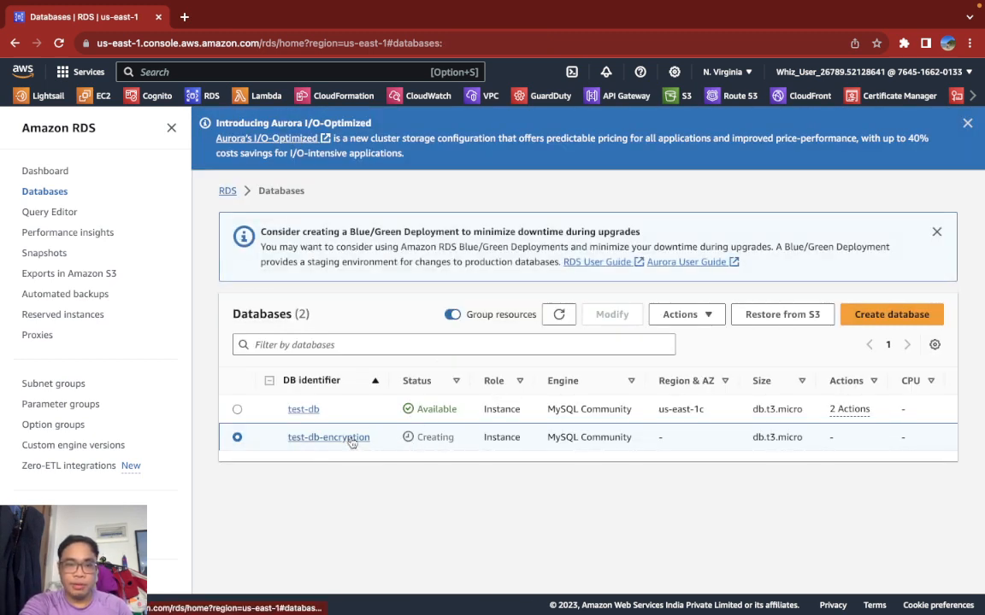
left_click(301, 409)
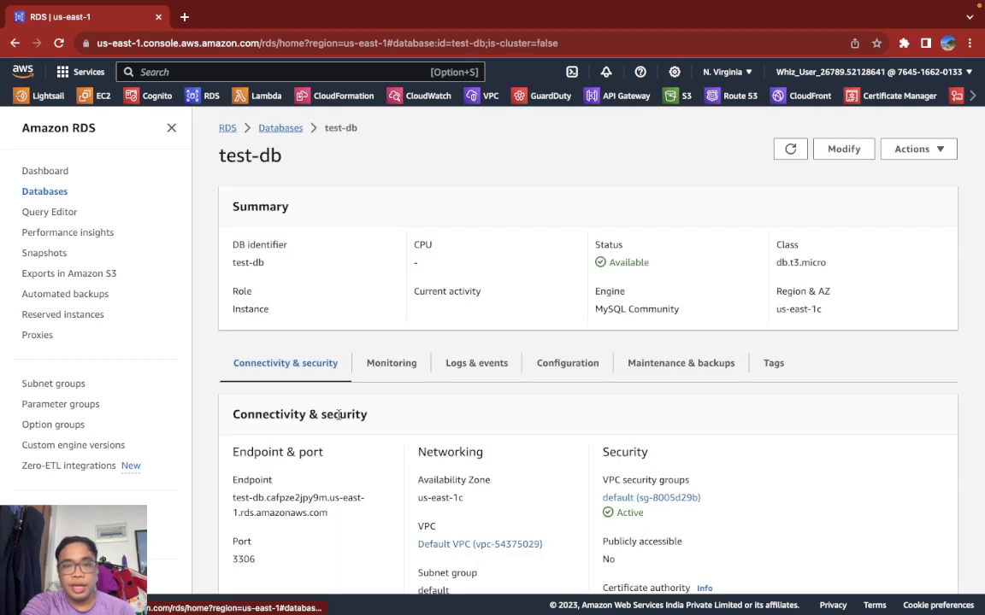
scroll(337, 412, "down", 3)
left_click_drag(328, 357, 237, 341)
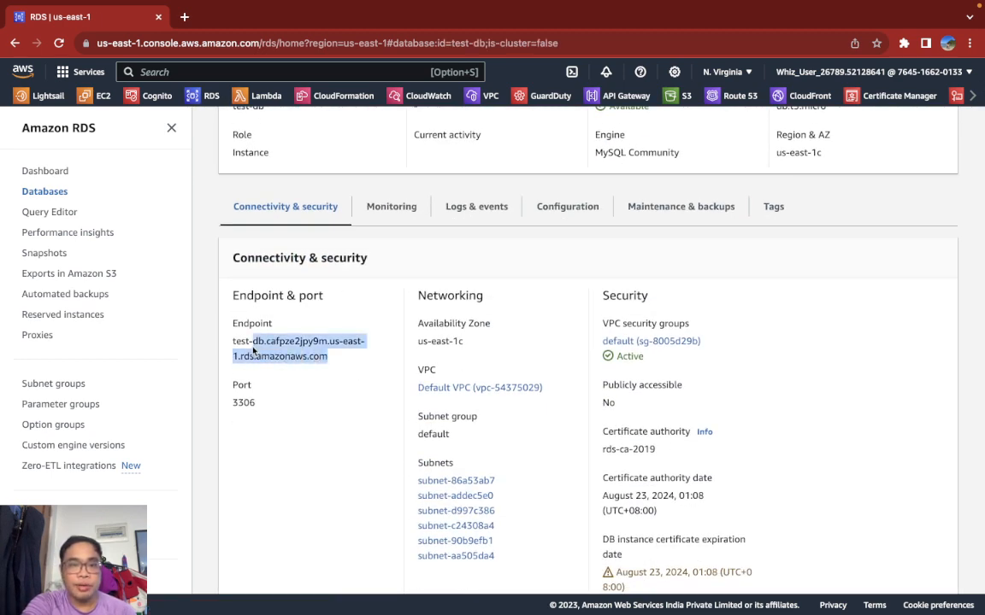
left_click(301, 395)
scroll(351, 389, "up", 4)
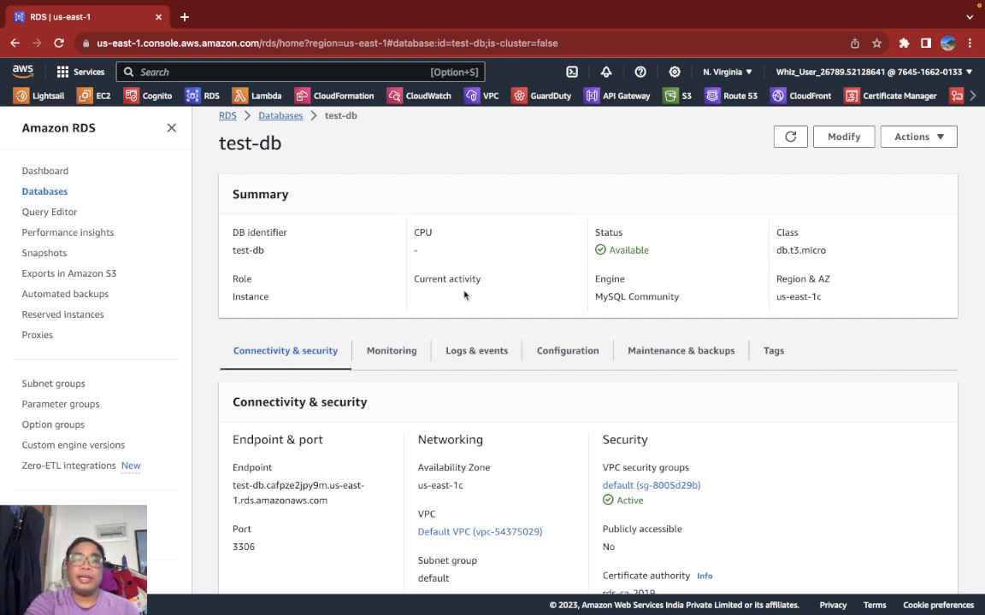
scroll(363, 292, "down", 5)
scroll(350, 257, "up", 5)
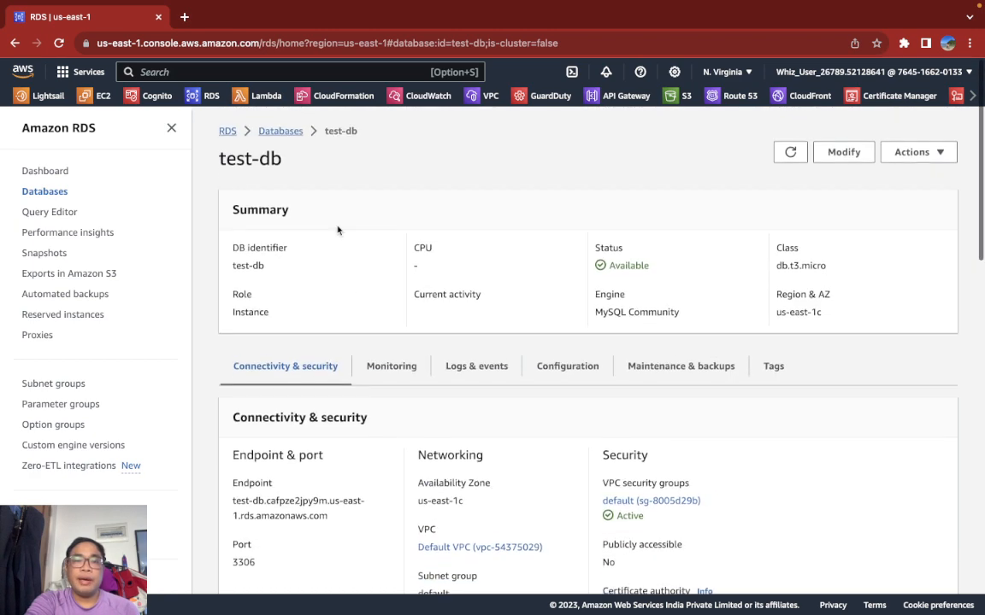
Step: Return to the database list through the RDS dashboard and compare the listed details of test-db and test-db-encryption
left_click(228, 128)
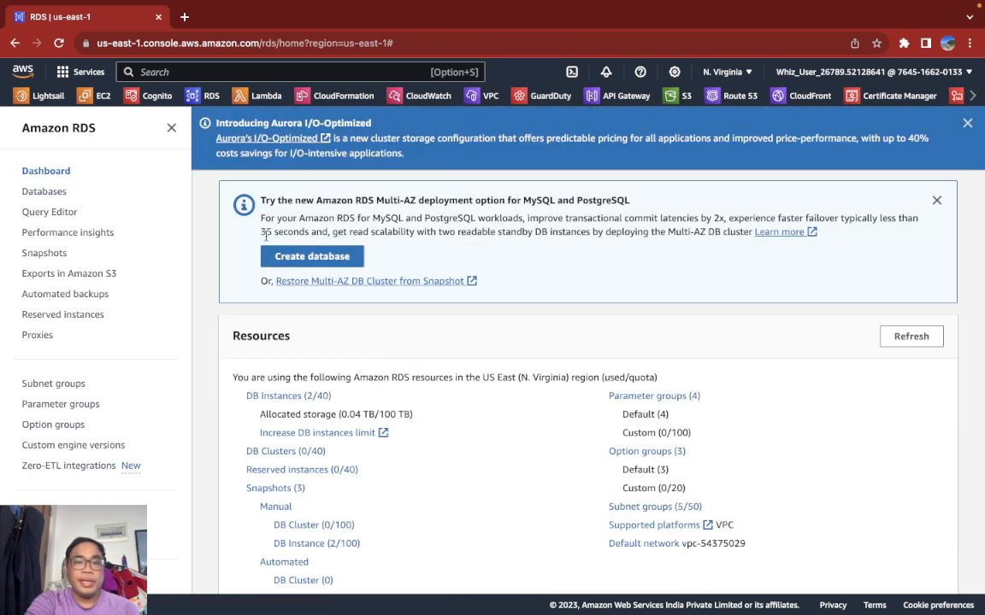
left_click(310, 402)
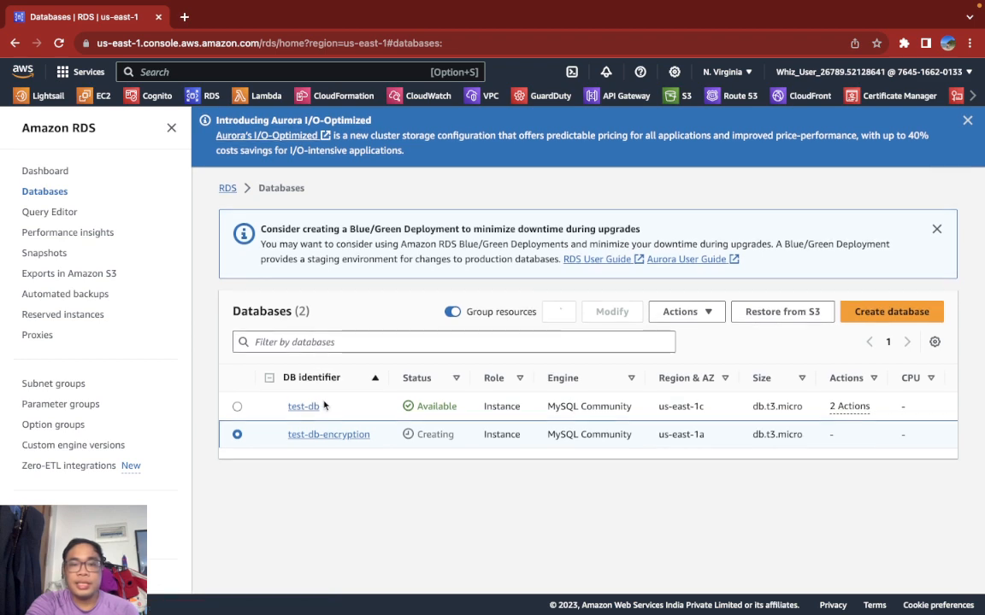
scroll(581, 431, "right", 2)
scroll(579, 429, "left", 4)
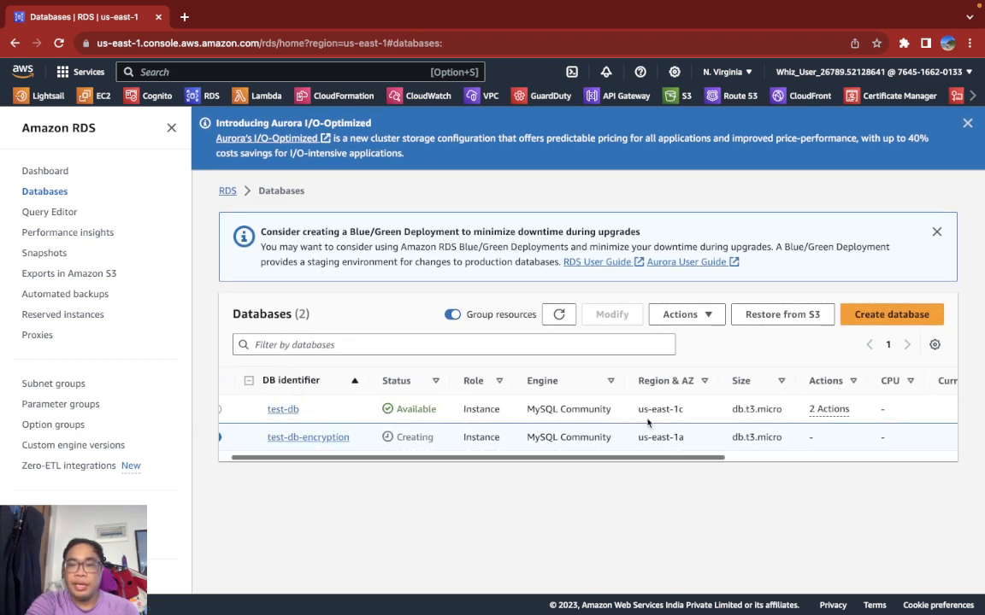
scroll(632, 413, "right", 5)
scroll(634, 415, "left", 4)
scroll(634, 415, "left", 1)
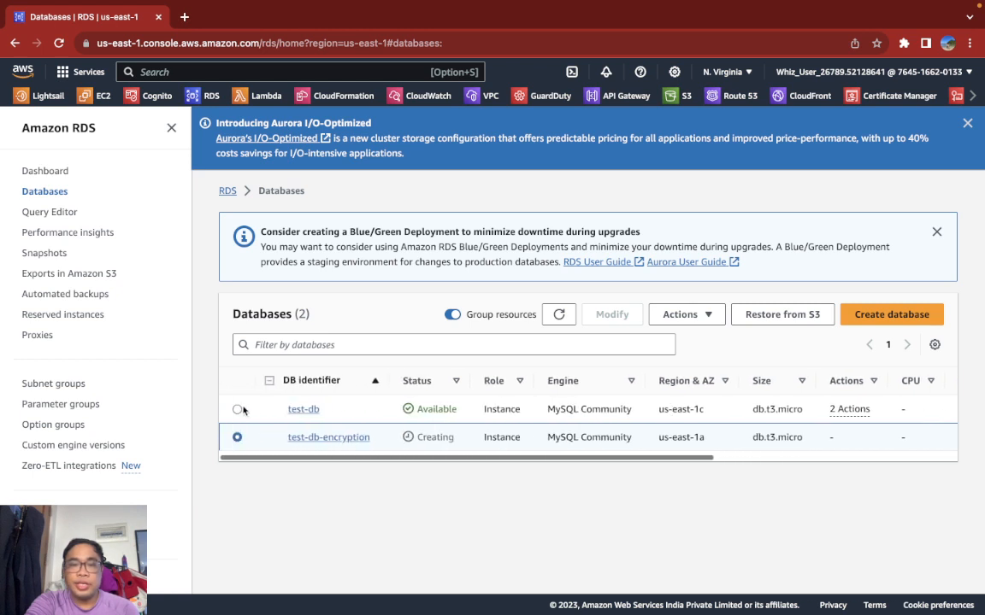
scroll(485, 422, "right", 5)
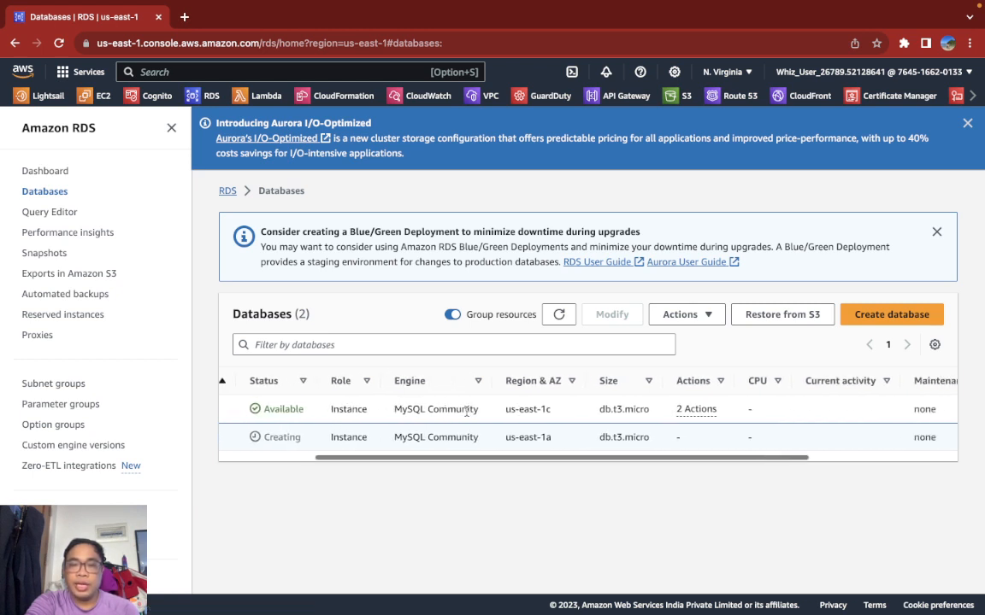
scroll(735, 416, "left", 5)
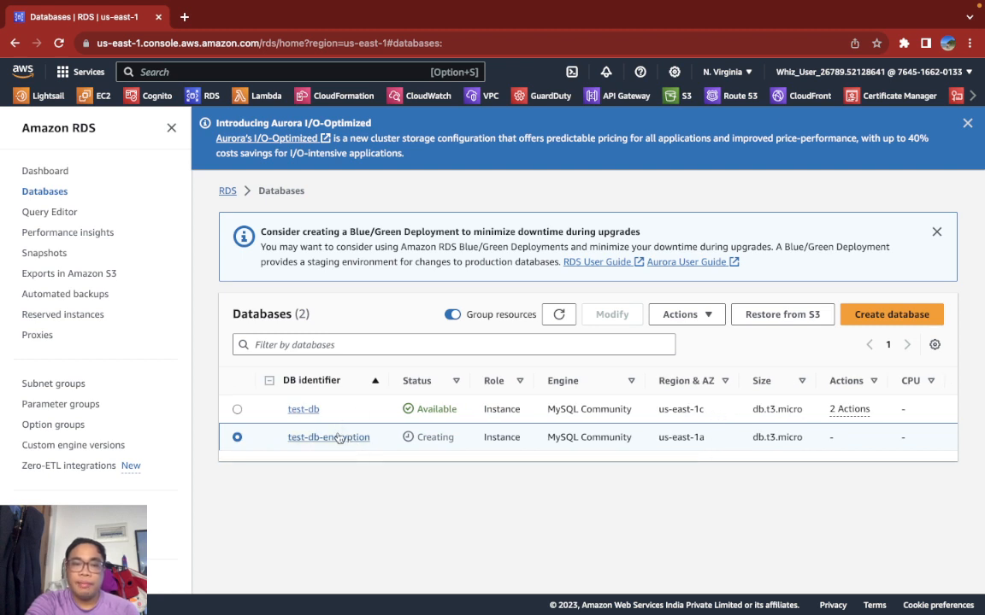
mouse_move(8, 461)
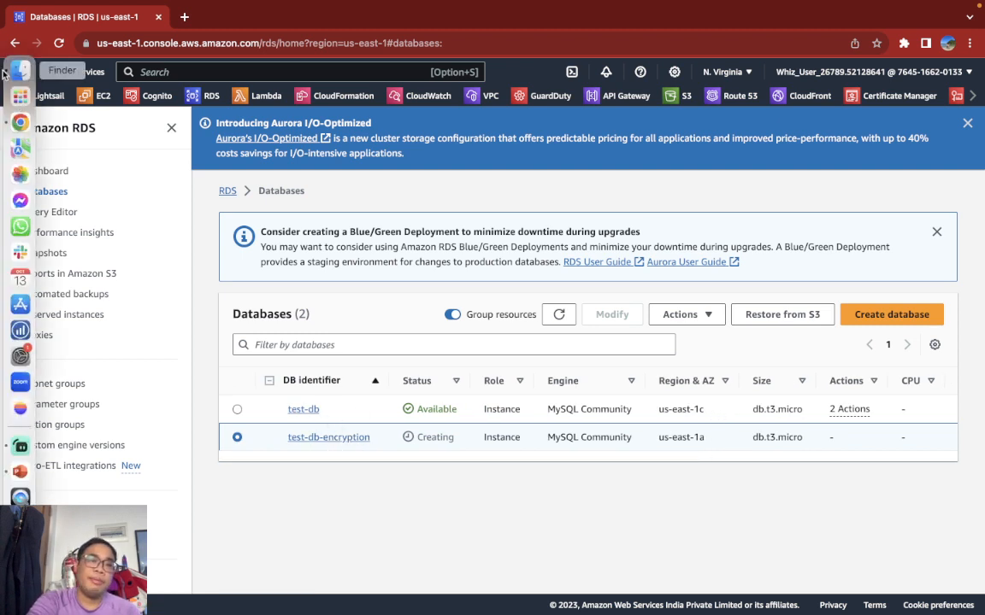
left_click(23, 443)
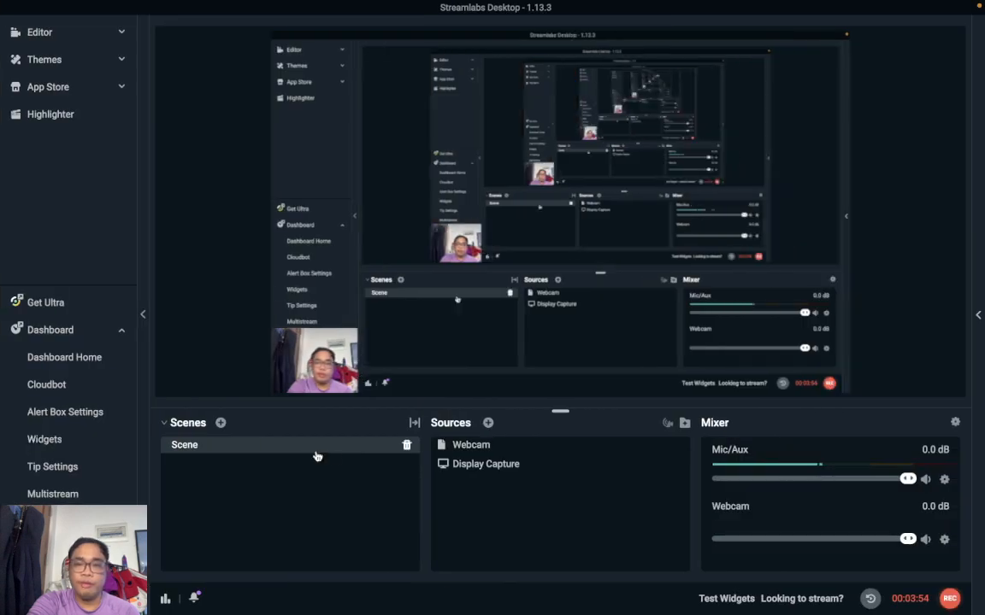